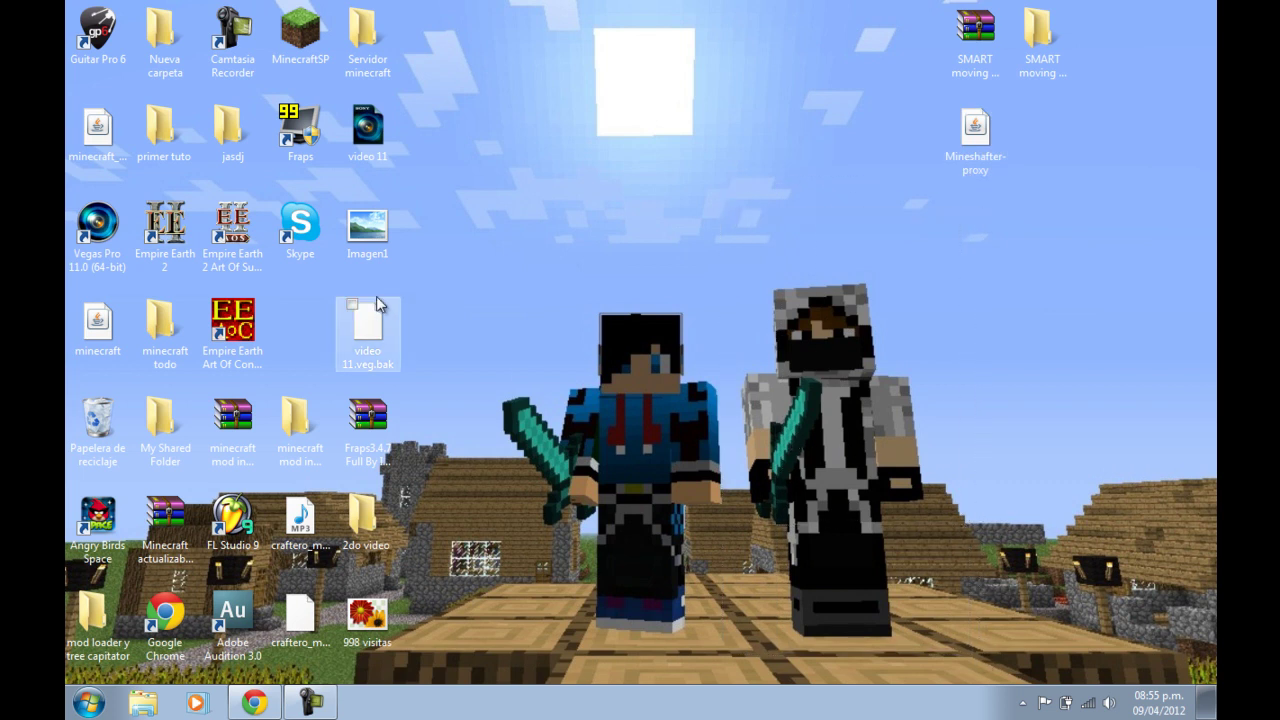
pyautogui.moveTo(486, 221); pyautogui.dragTo(729, 649)
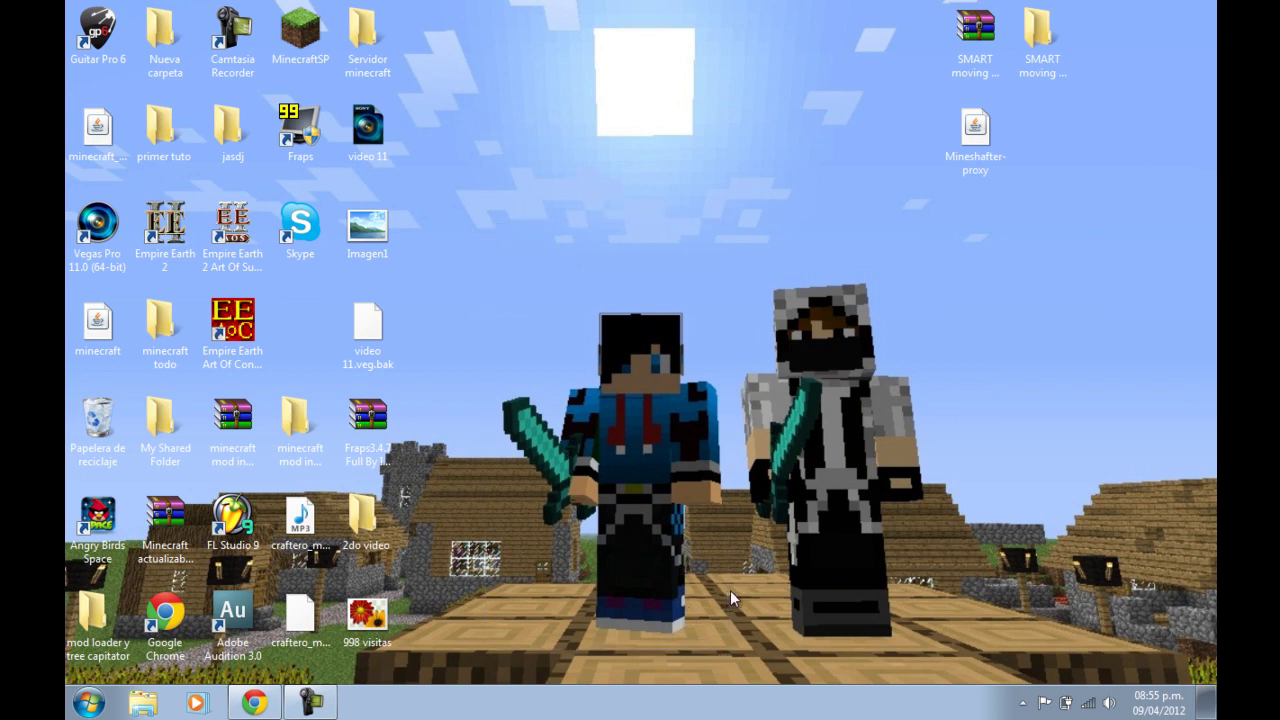
pyautogui.click(1035, 36)
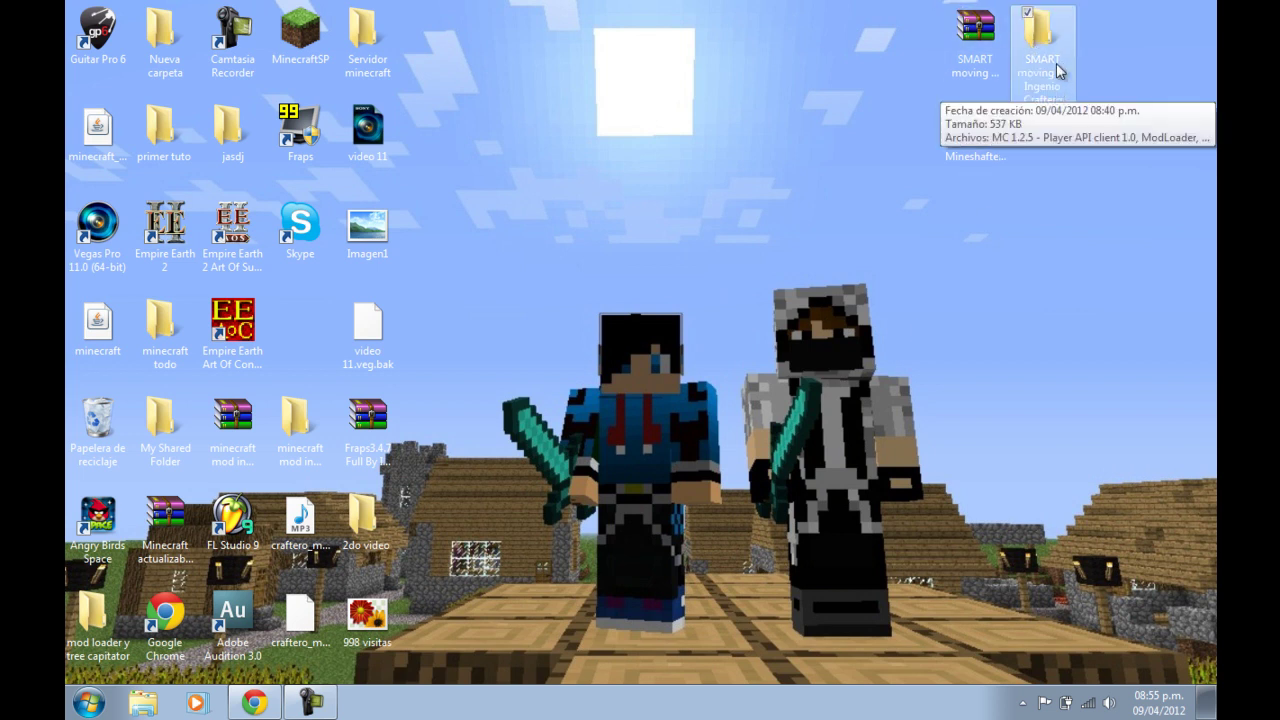
pyautogui.moveTo(545, 2); pyautogui.dragTo(755, 199)
pyautogui.moveTo(561, 8); pyautogui.dragTo(772, 200)
pyautogui.moveTo(552, 1); pyautogui.dragTo(744, 170)
pyautogui.moveTo(539, 1); pyautogui.dragTo(756, 178)
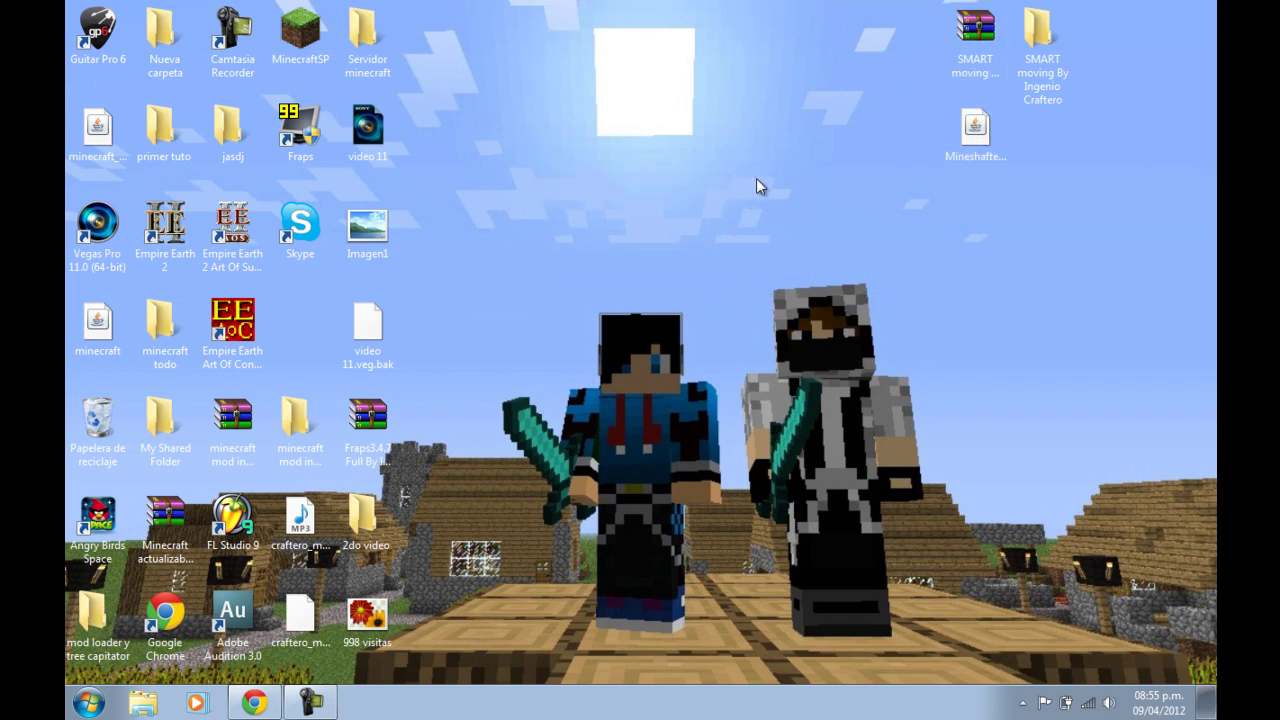
pyautogui.moveTo(544, 1); pyautogui.dragTo(769, 176)
# - Open the SMART moving By Ingenio Craftero folder from the desktop and select its ModLoader archive
pyautogui.click(980, 80)
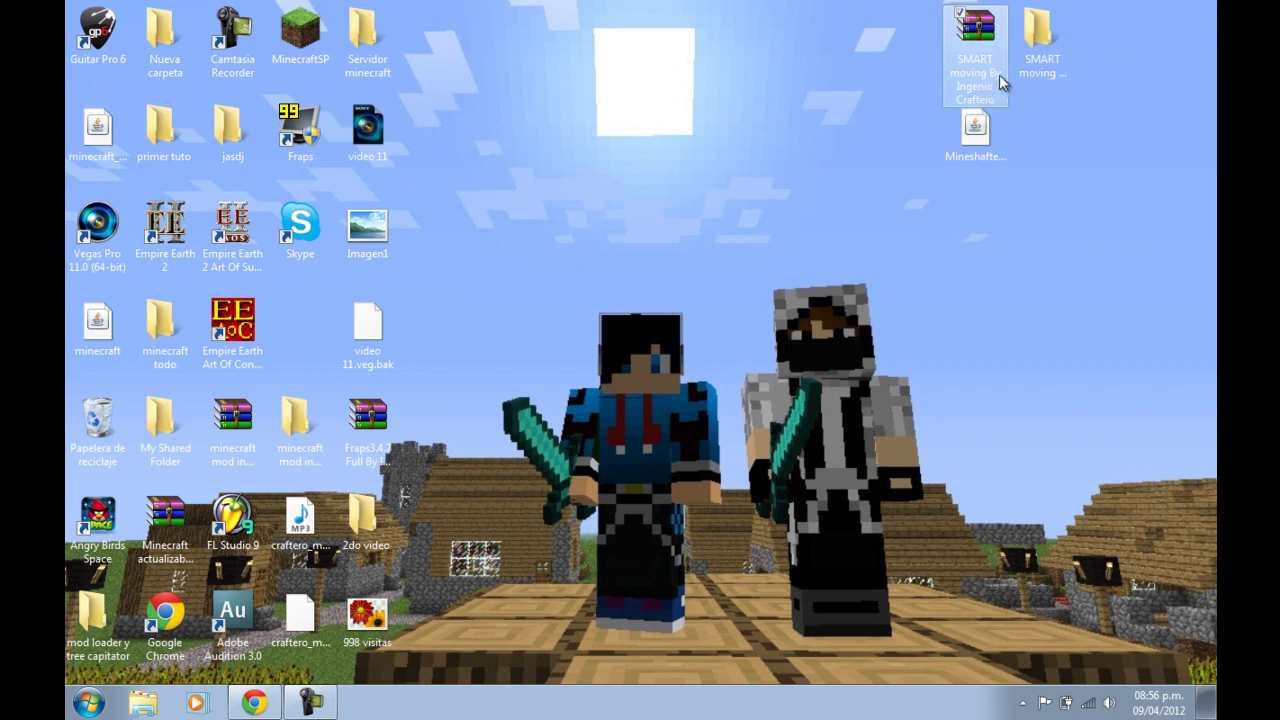
pyautogui.click(1025, 28)
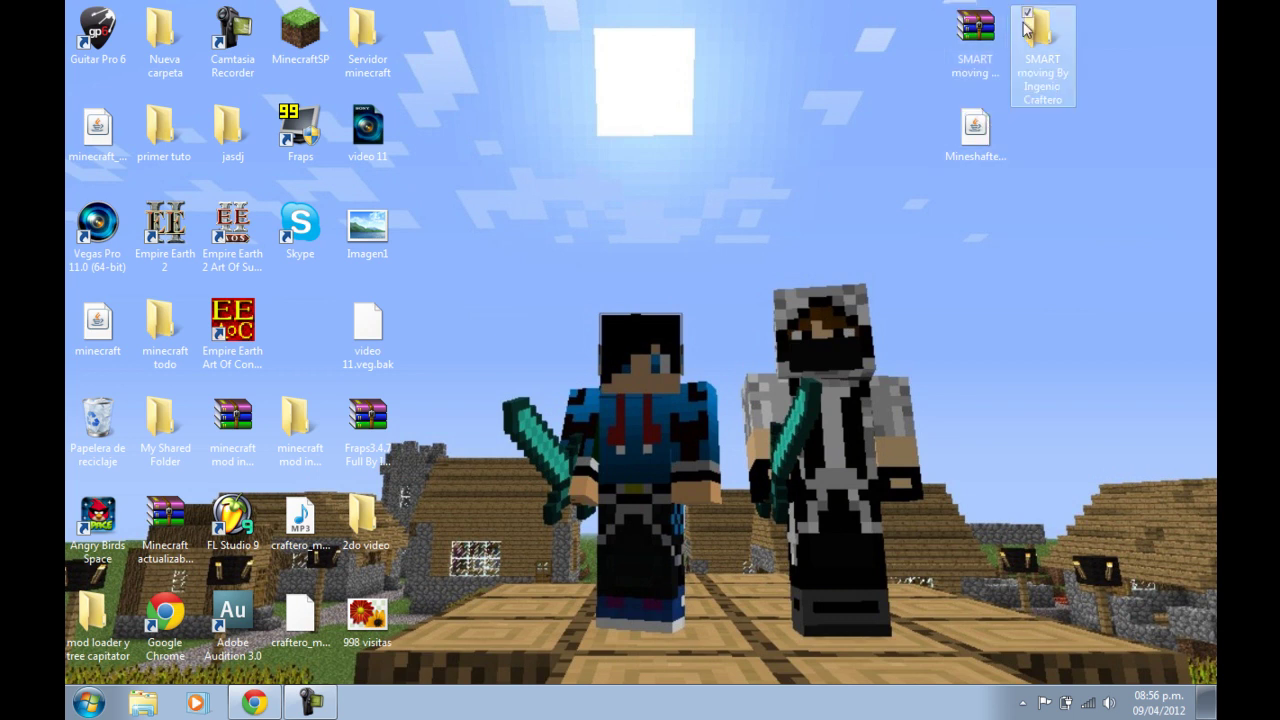
pyautogui.doubleClick(1036, 28)
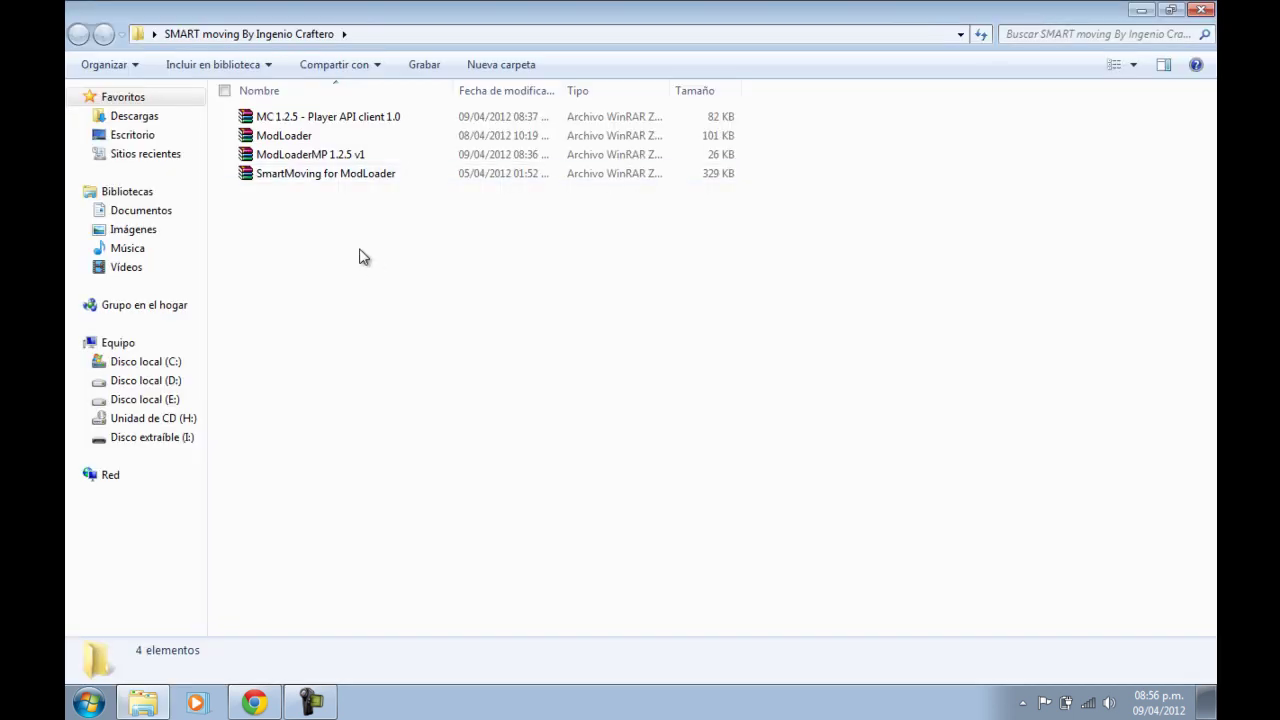
pyautogui.moveTo(349, 246); pyautogui.dragTo(318, 68)
pyautogui.click(475, 311)
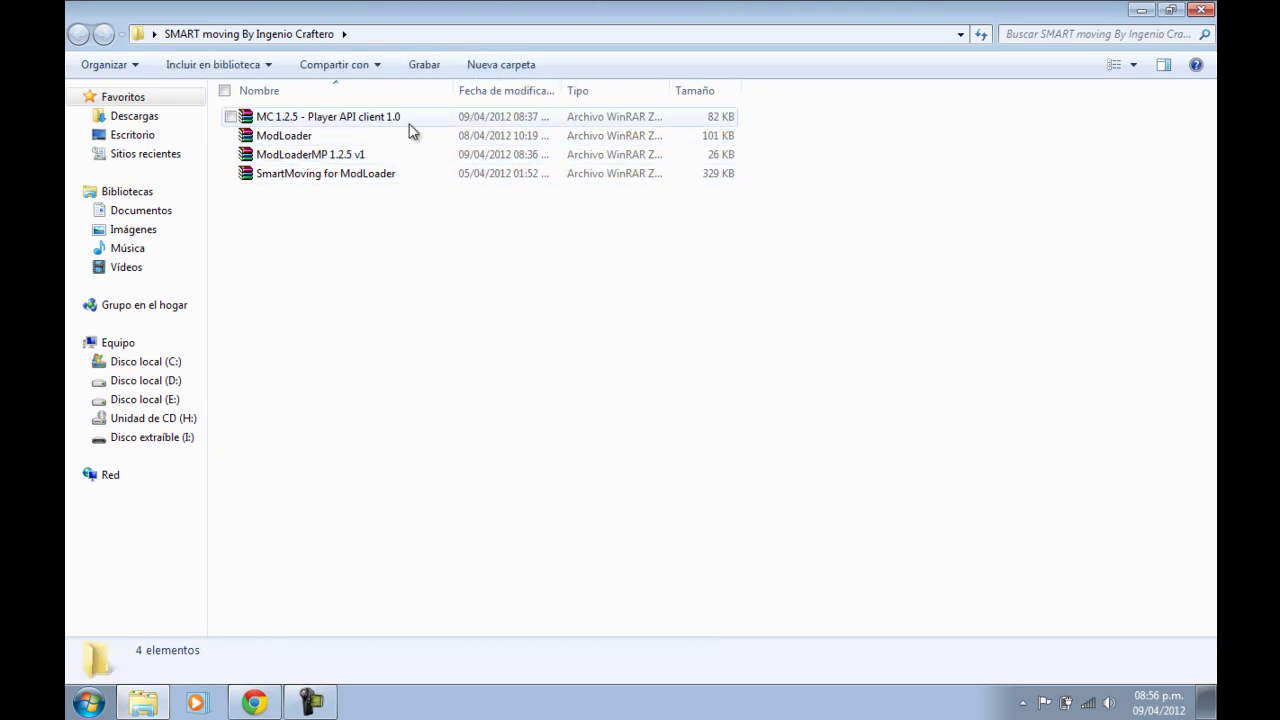
pyautogui.click(374, 135)
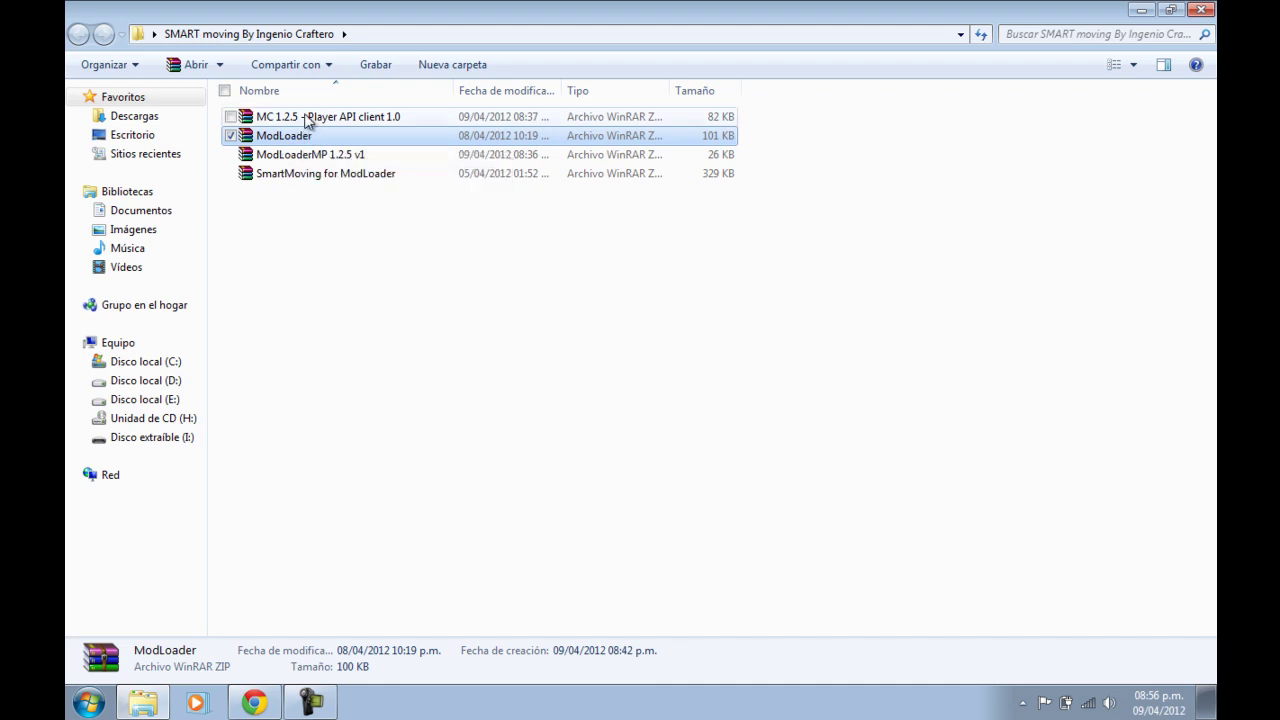
pyautogui.click(303, 117)
pyautogui.click(302, 140)
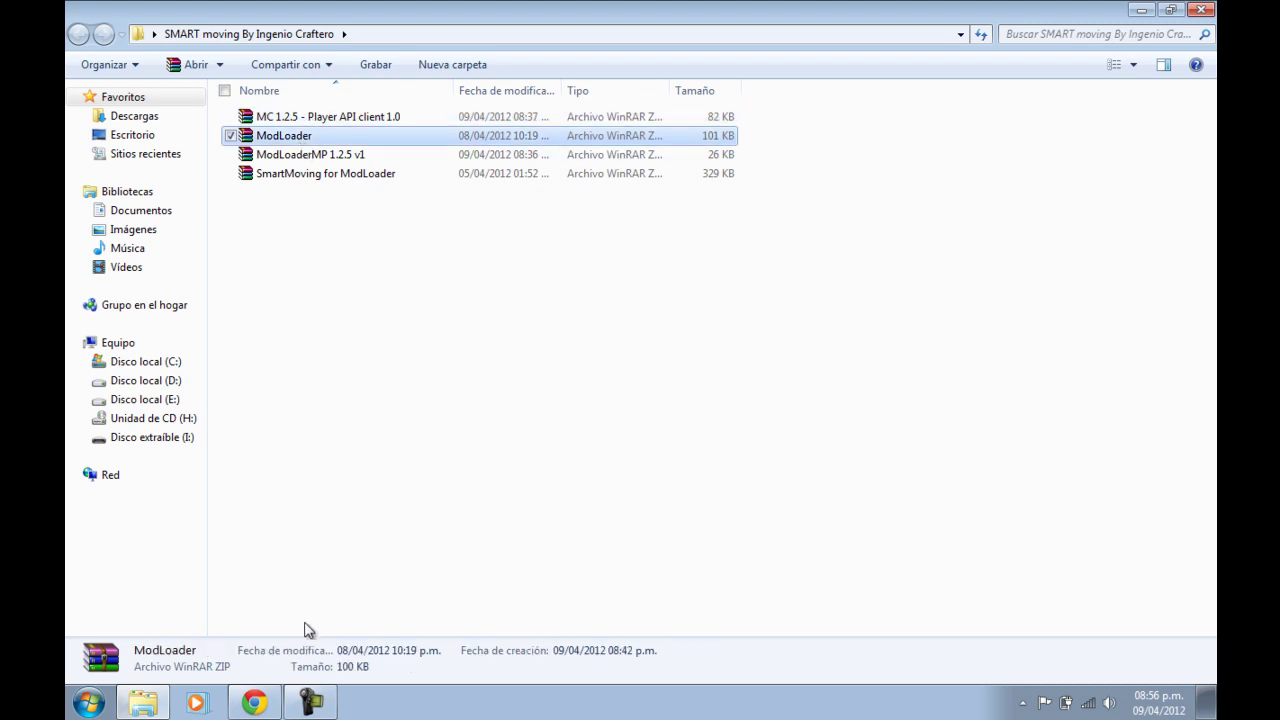
# - Minimize the mod folder, launch MinecraftSP from the desktop and enter the game
pyautogui.click(66, 706)
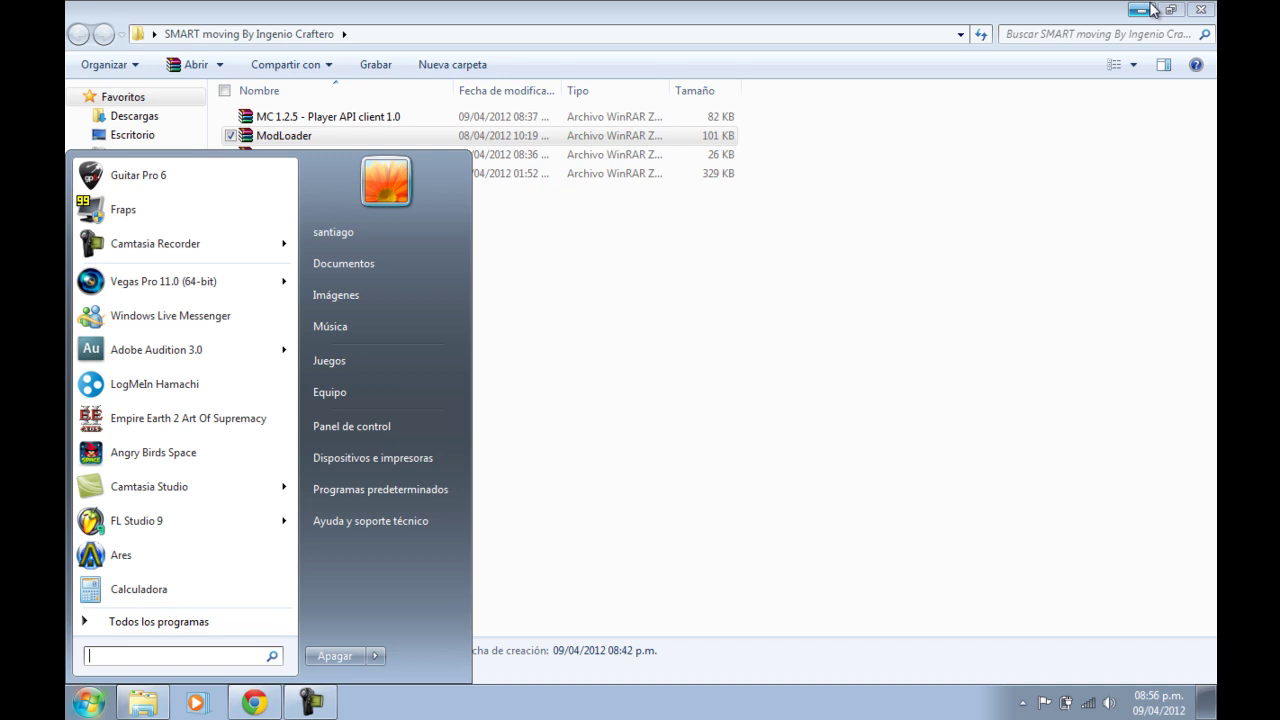
pyautogui.click(1140, 10)
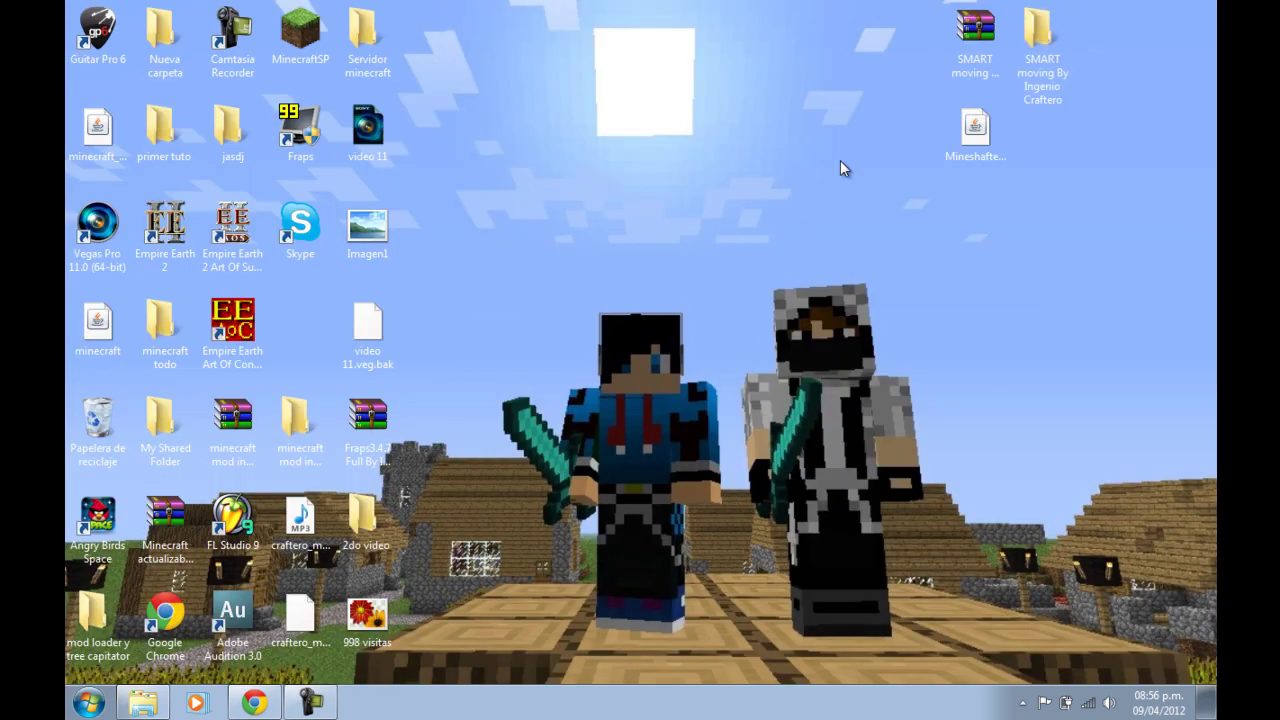
pyautogui.doubleClick(320, 38)
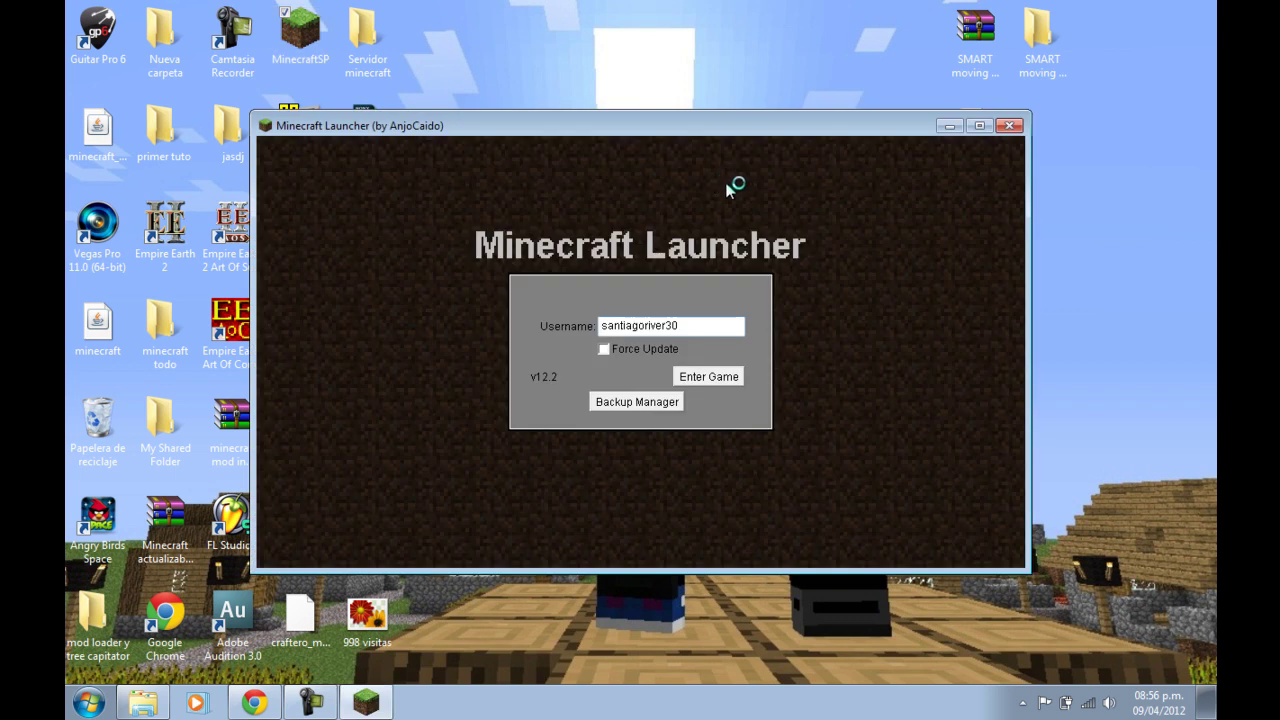
pyautogui.click(714, 377)
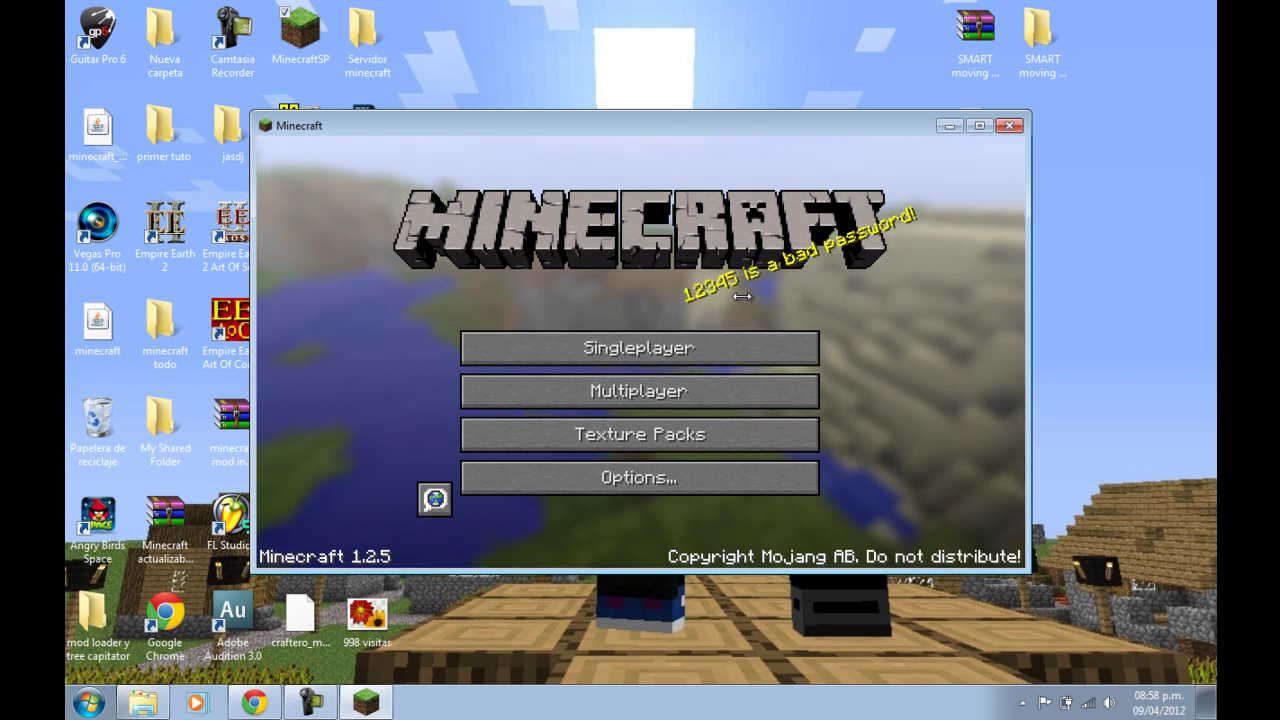
# - Close the Minecraft game window to return to the desktop
pyautogui.click(328, 703)
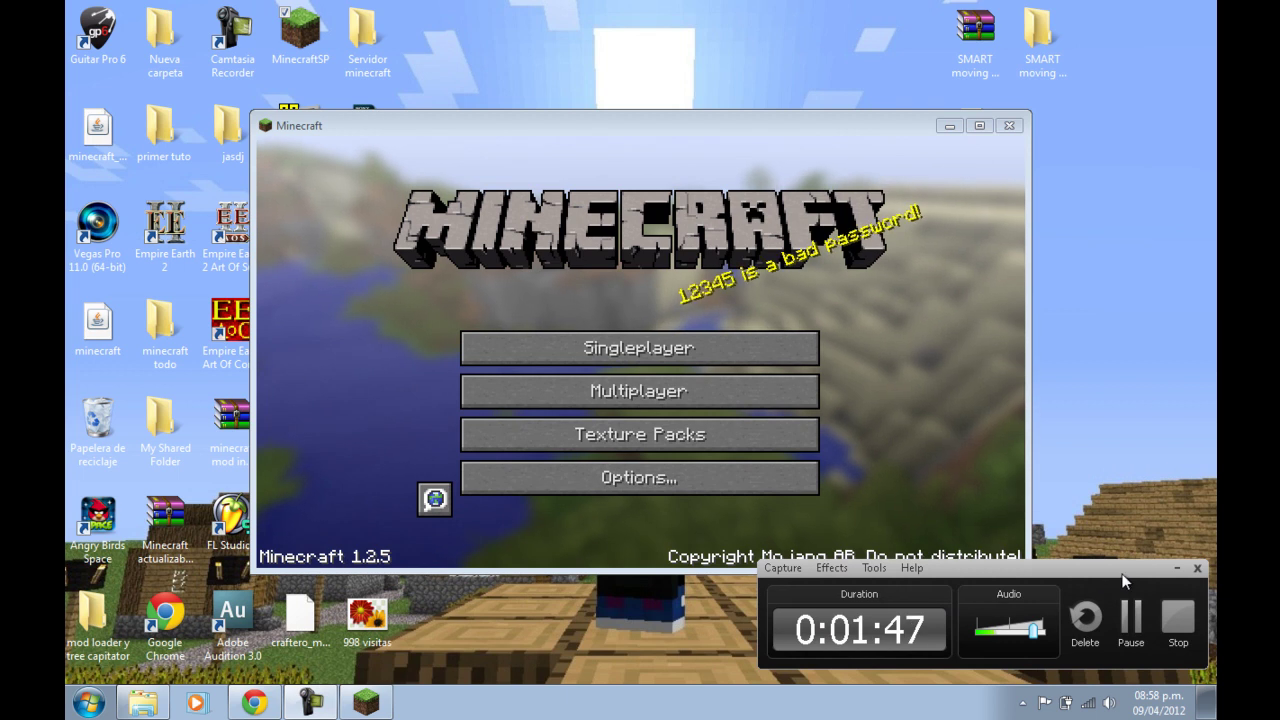
pyautogui.click(1176, 567)
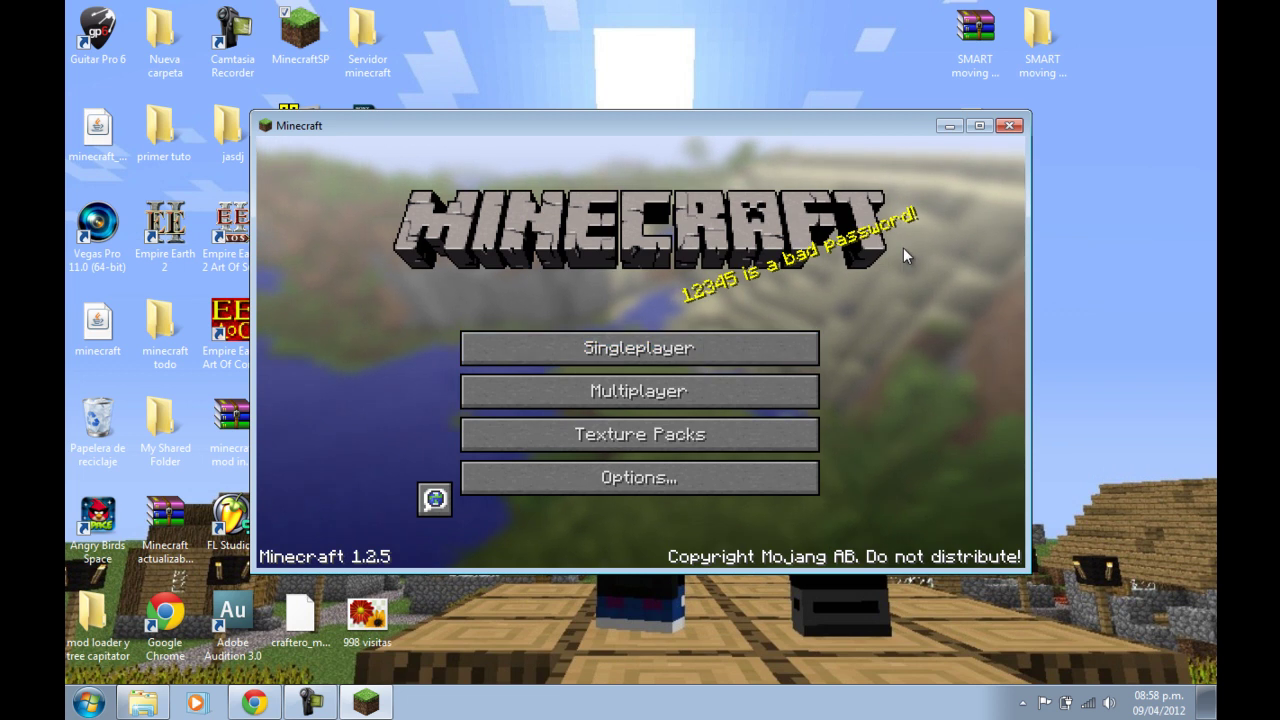
pyautogui.click(1010, 126)
pyautogui.moveTo(602, 104); pyautogui.dragTo(874, 415)
# - Reopen the SMART moving By Ingenio Craftero folder maximized and open its ModLoader archive in WinRAR
pyautogui.doubleClick(1020, 22)
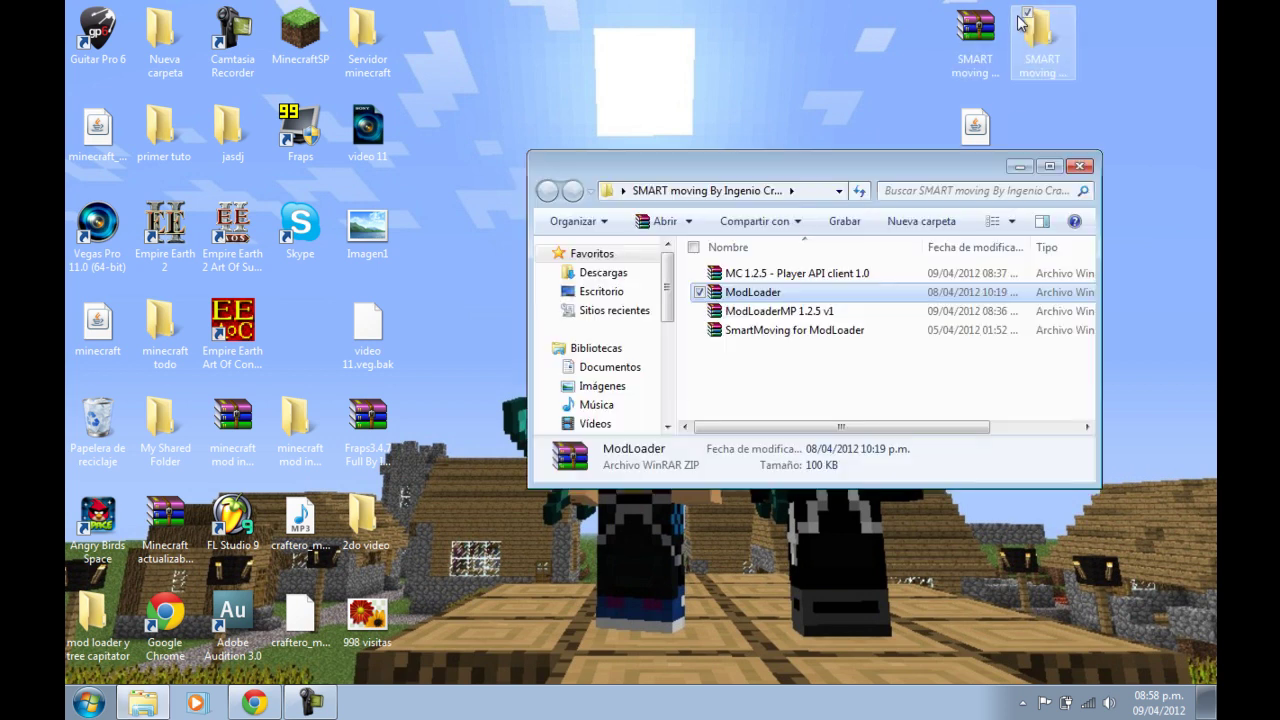
pyautogui.click(1050, 166)
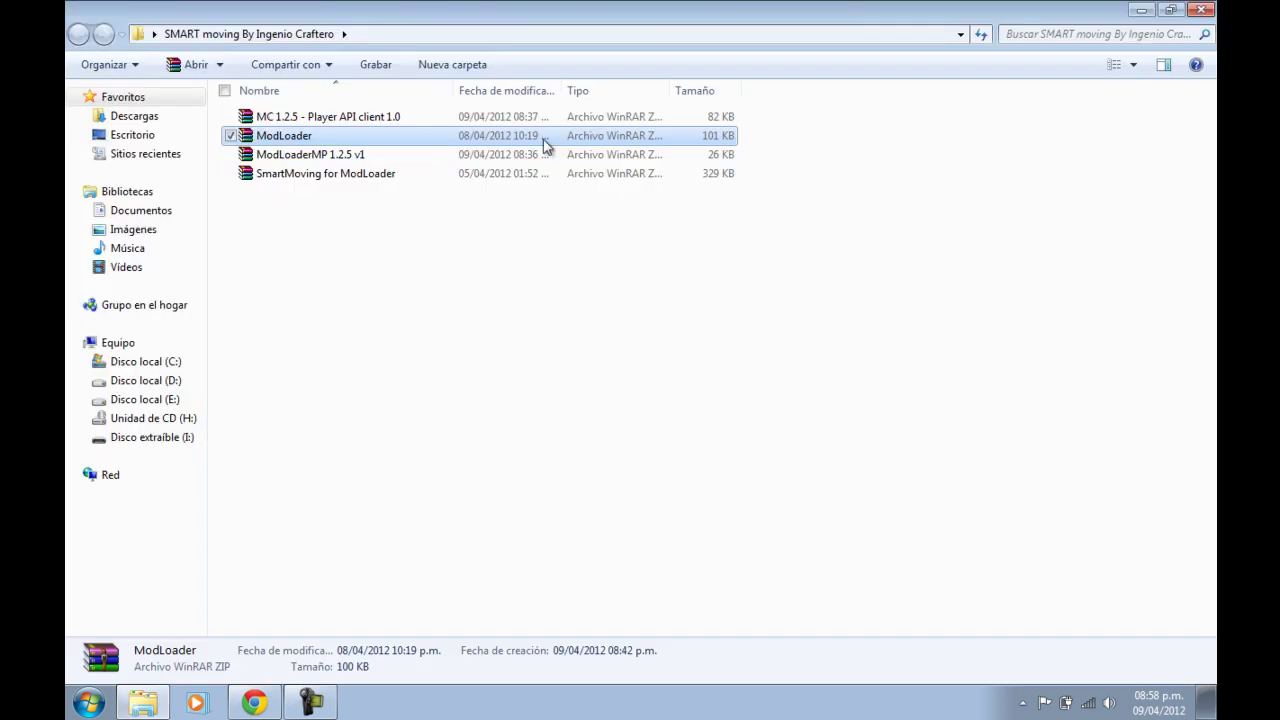
pyautogui.click(730, 316)
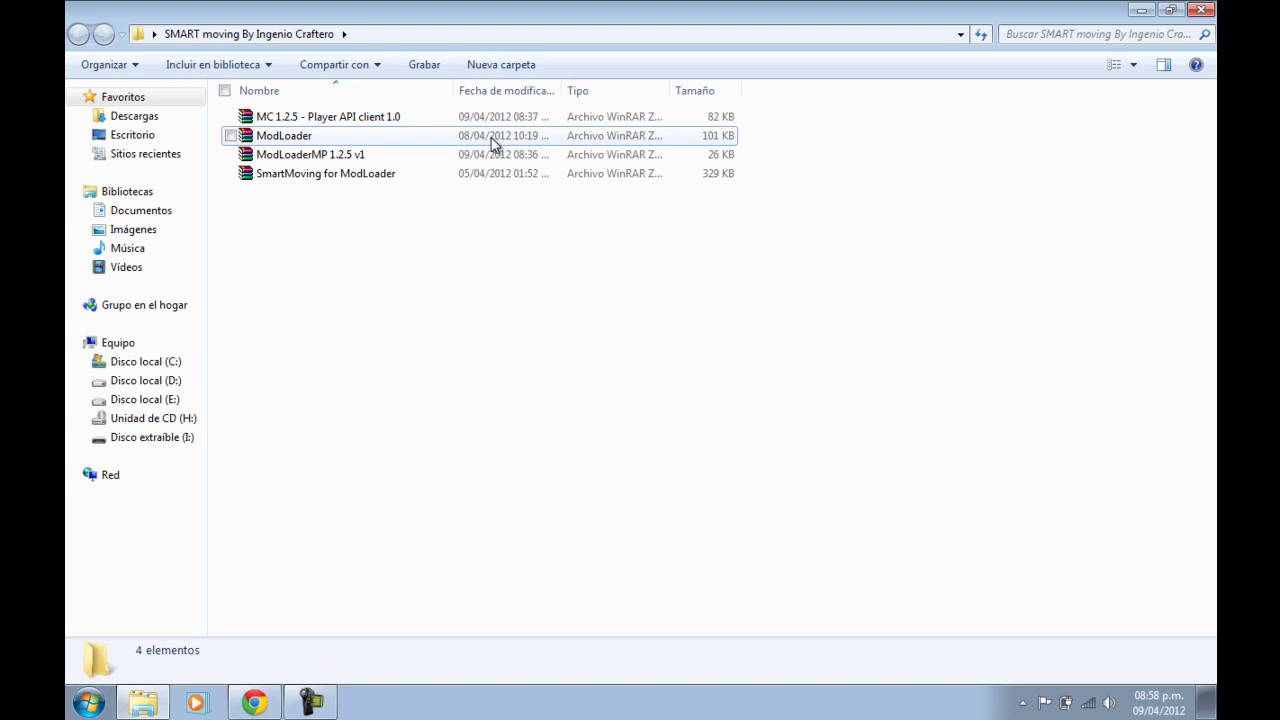
pyautogui.doubleClick(322, 138)
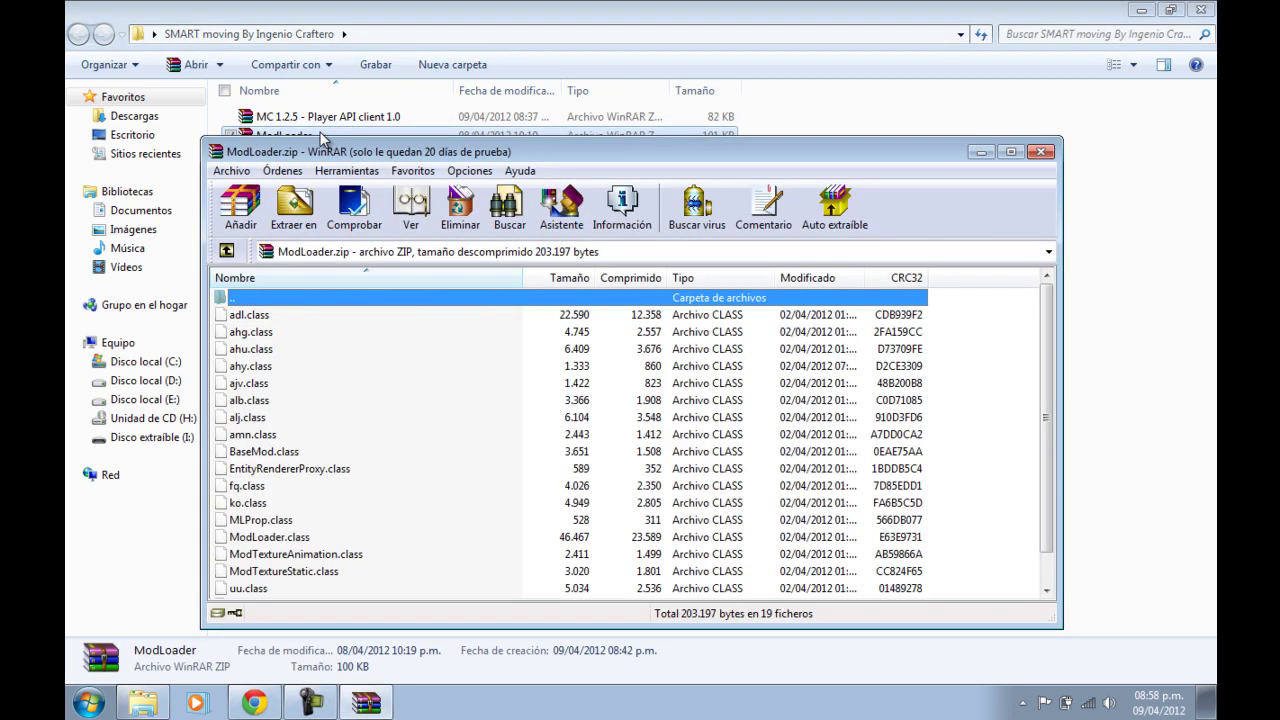
pyautogui.press('Escape')
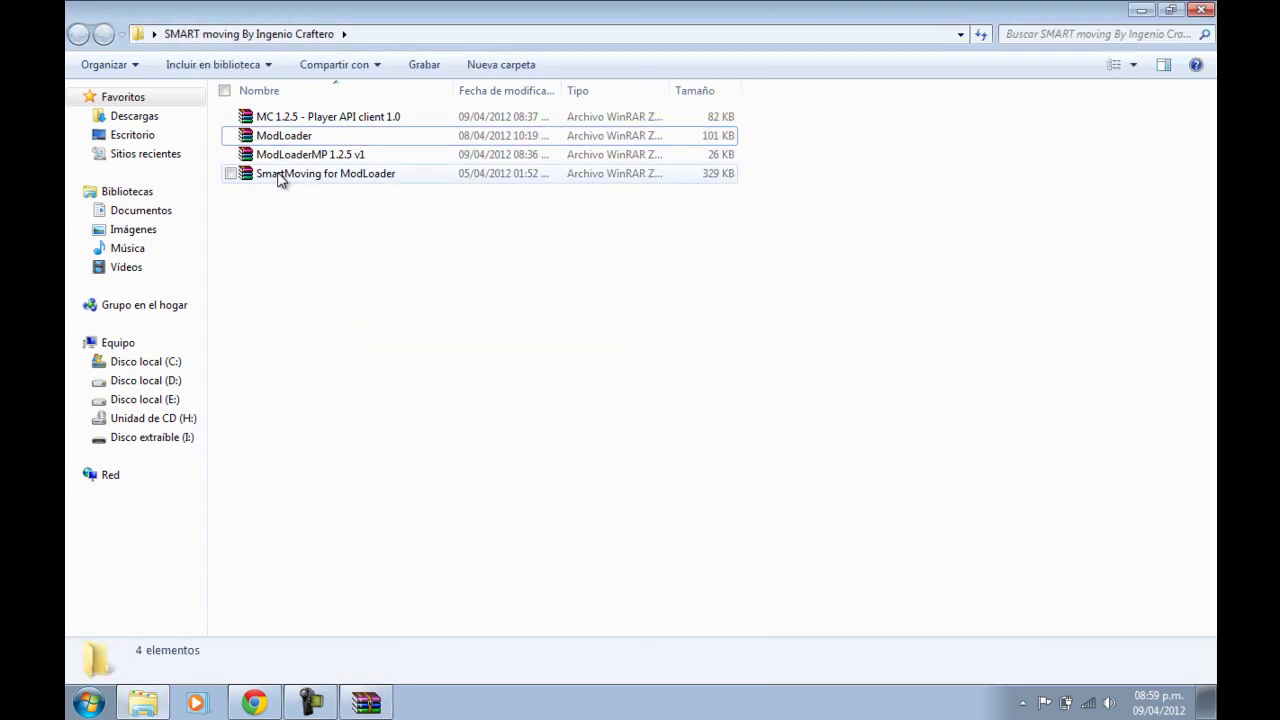
# - Open the ModLoaderMP 1.2.5 v1 and MC 1.2.5 - Player API client 1.0 archives snapped to half the screen, and minimize the mod folder
pyautogui.doubleClick(300, 152)
pyautogui.press('super+Right')
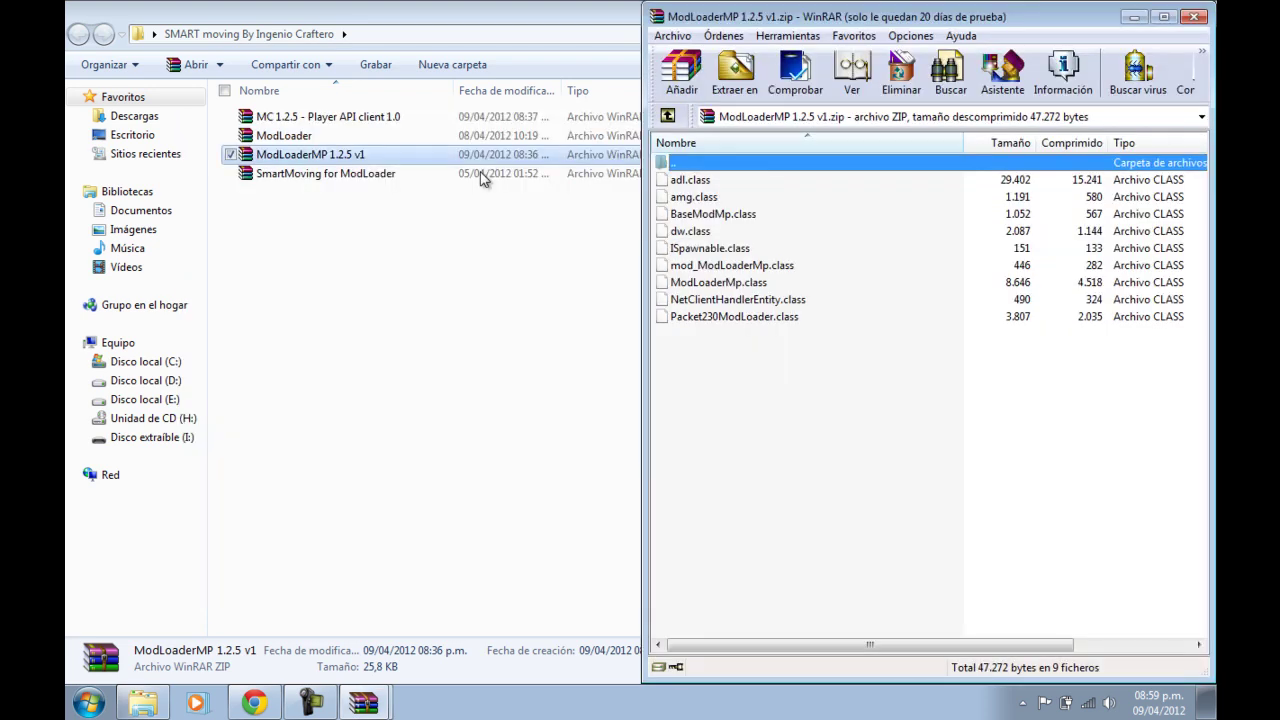
pyautogui.click(337, 120)
pyautogui.doubleClick(296, 121)
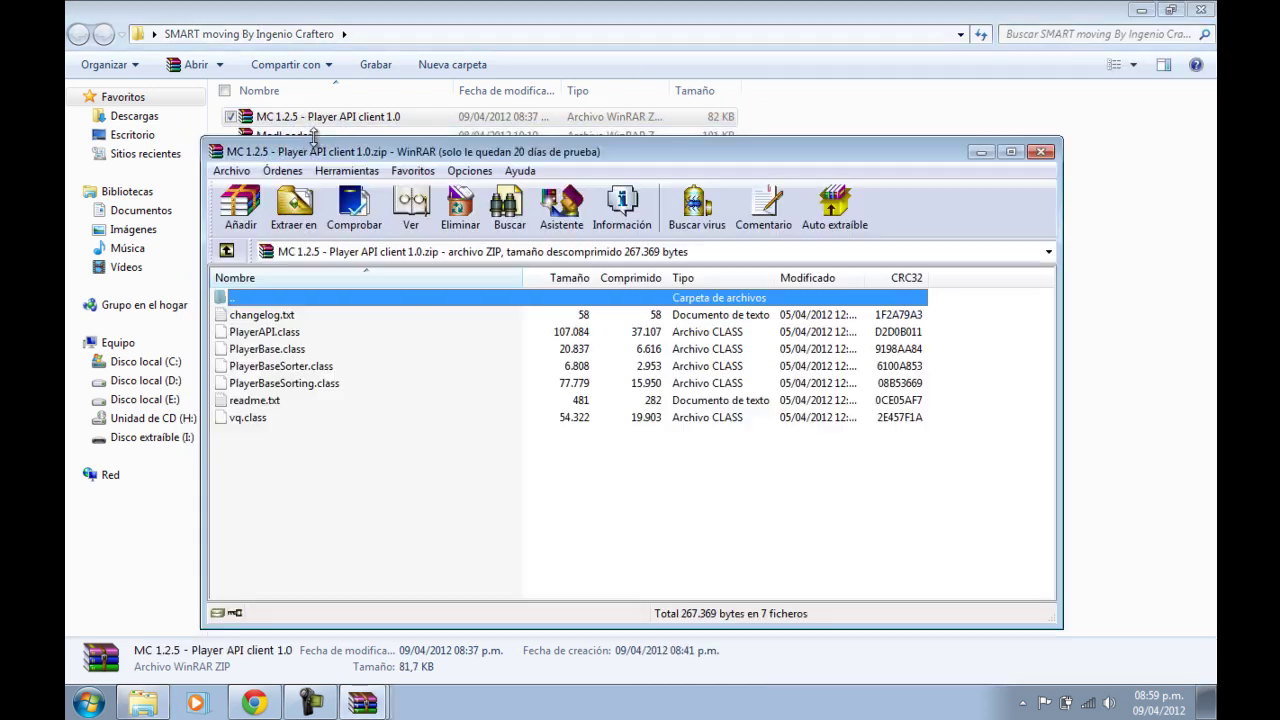
pyautogui.moveTo(563, 149); pyautogui.dragTo(1212, 178)
pyautogui.click(325, 173)
pyautogui.press('super+Up')
pyautogui.click(1141, 10)
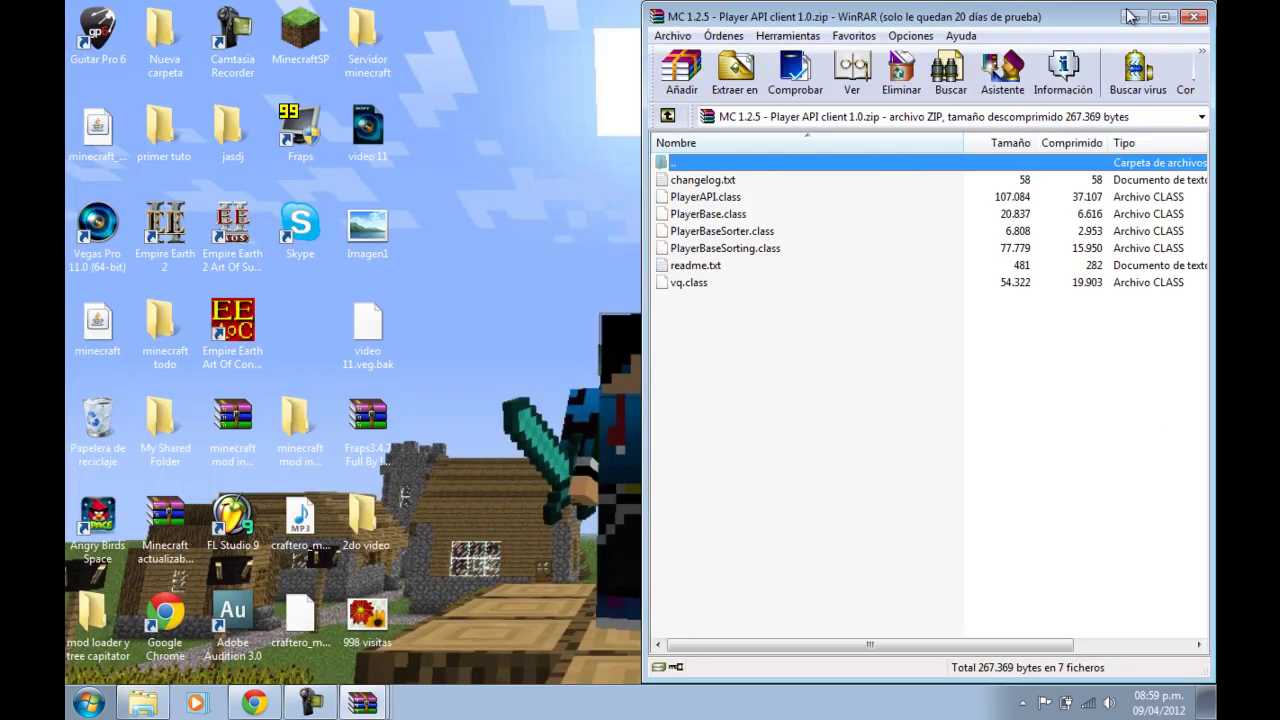
# - Go to the %appdata% folder and open its .minecraft folder
pyautogui.press('super')
pyautogui.write('%')
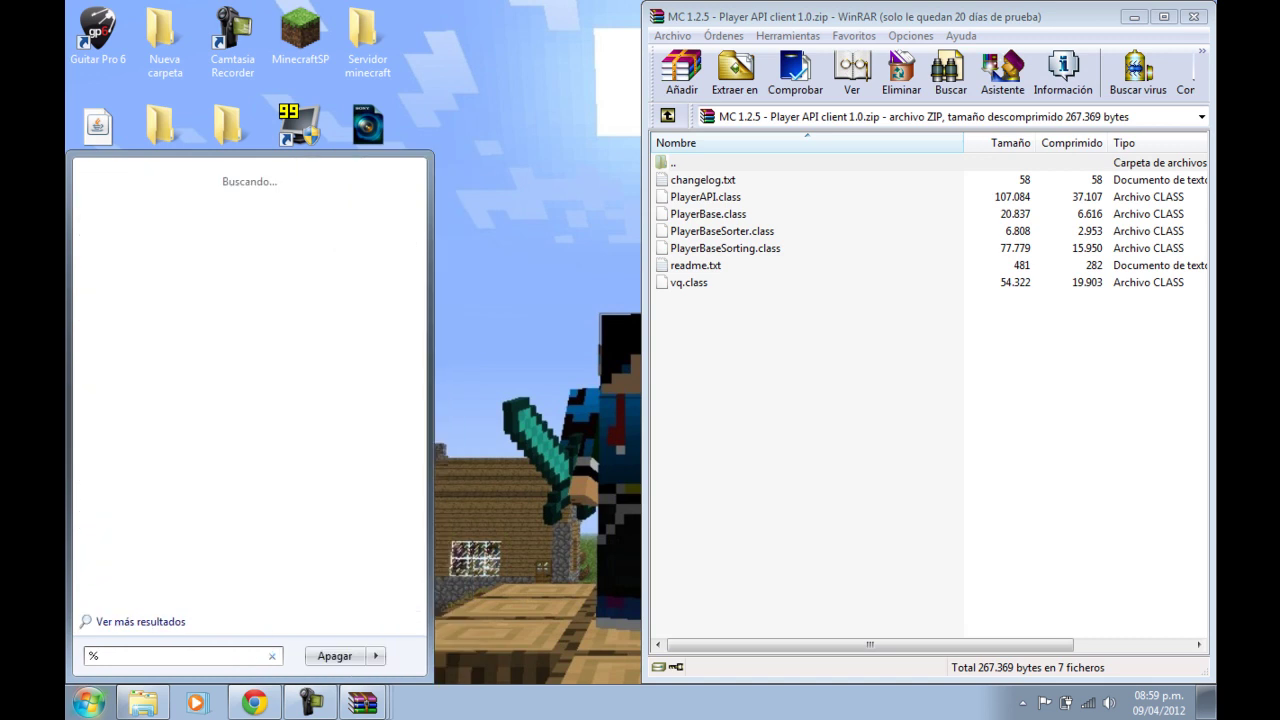
pyautogui.write('appdata%')
pyautogui.press('Return')
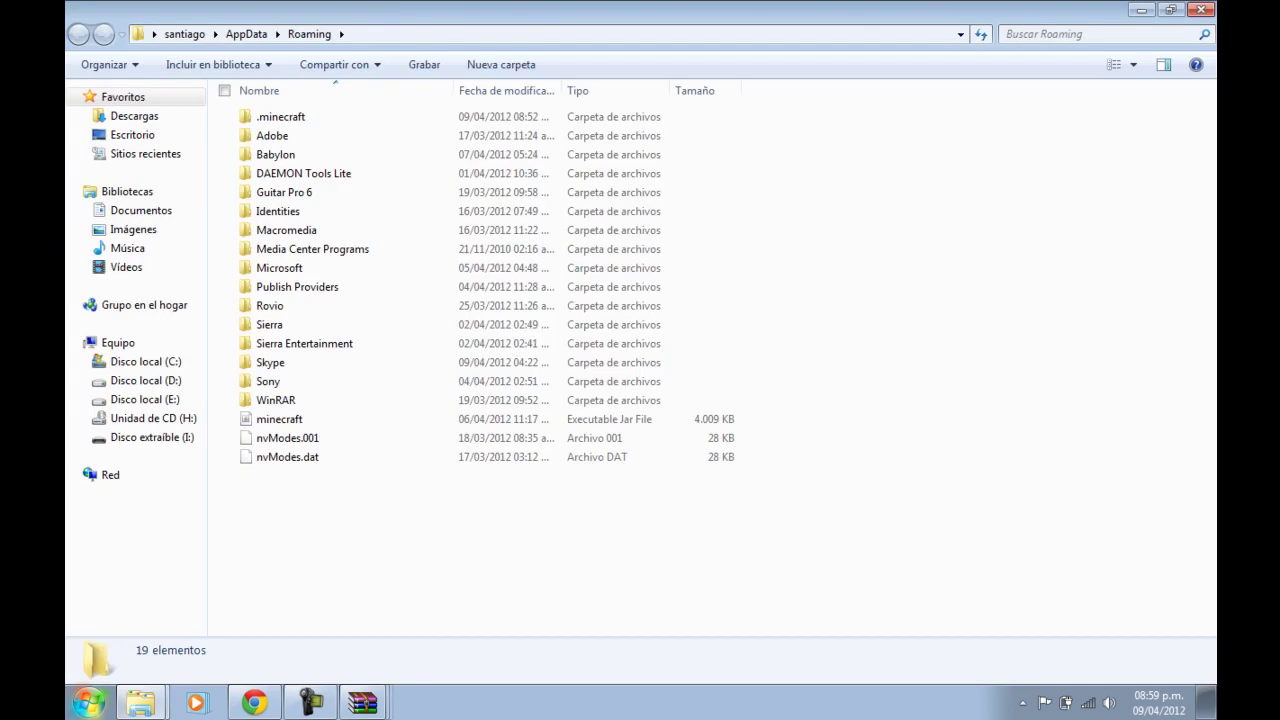
pyautogui.doubleClick(302, 119)
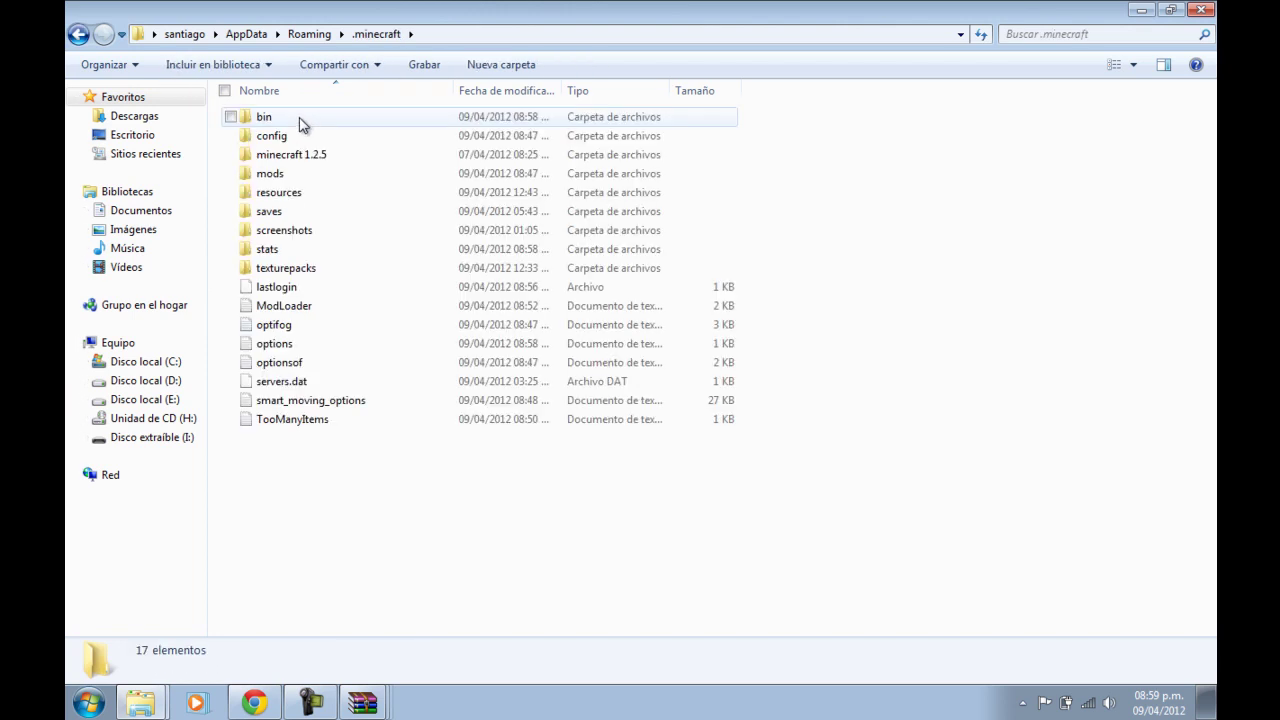
# - Permanently delete the SmartMoving for ModLoader archive from the mods folder of .minecraft
pyautogui.click(301, 119)
pyautogui.doubleClick(290, 176)
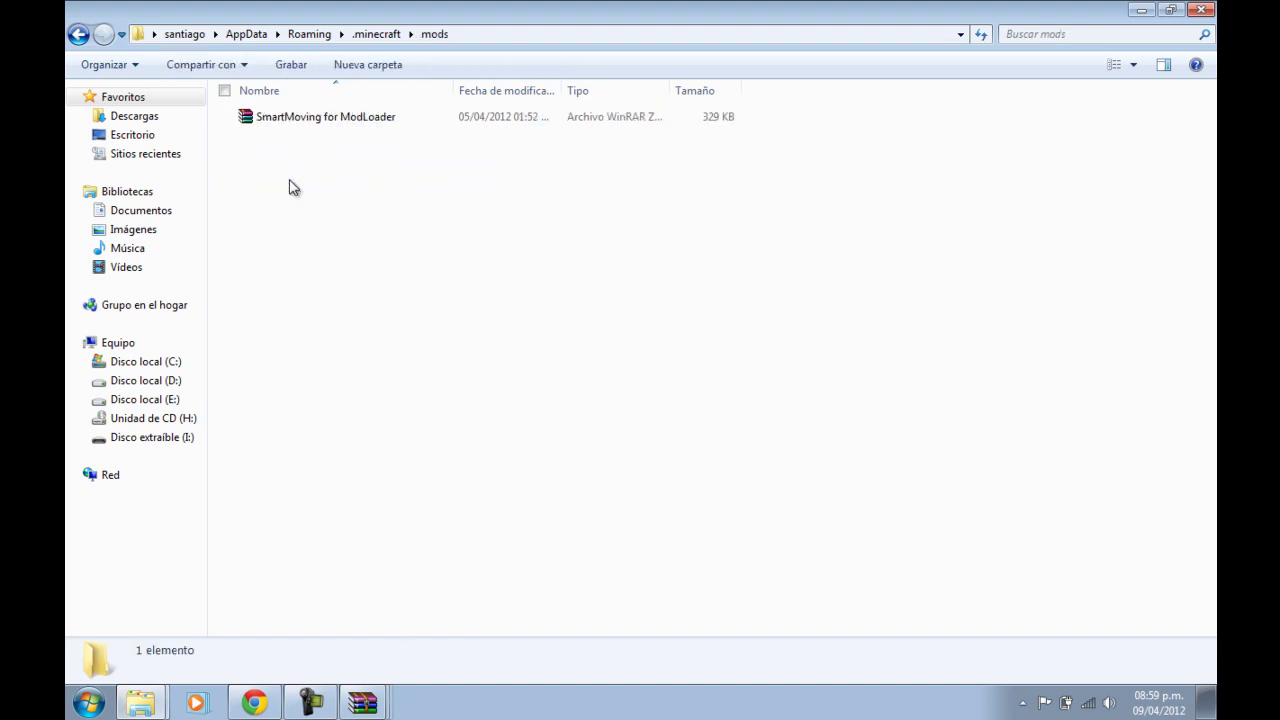
pyautogui.click(79, 34)
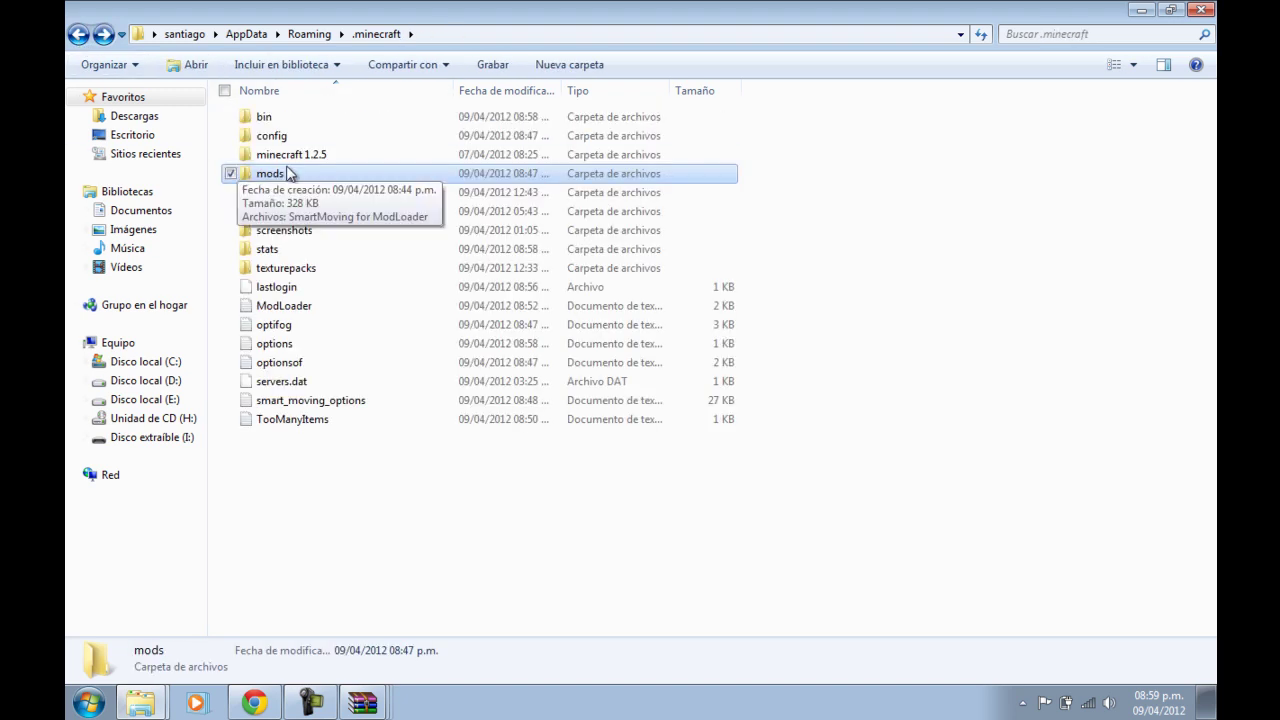
pyautogui.doubleClick(350, 173)
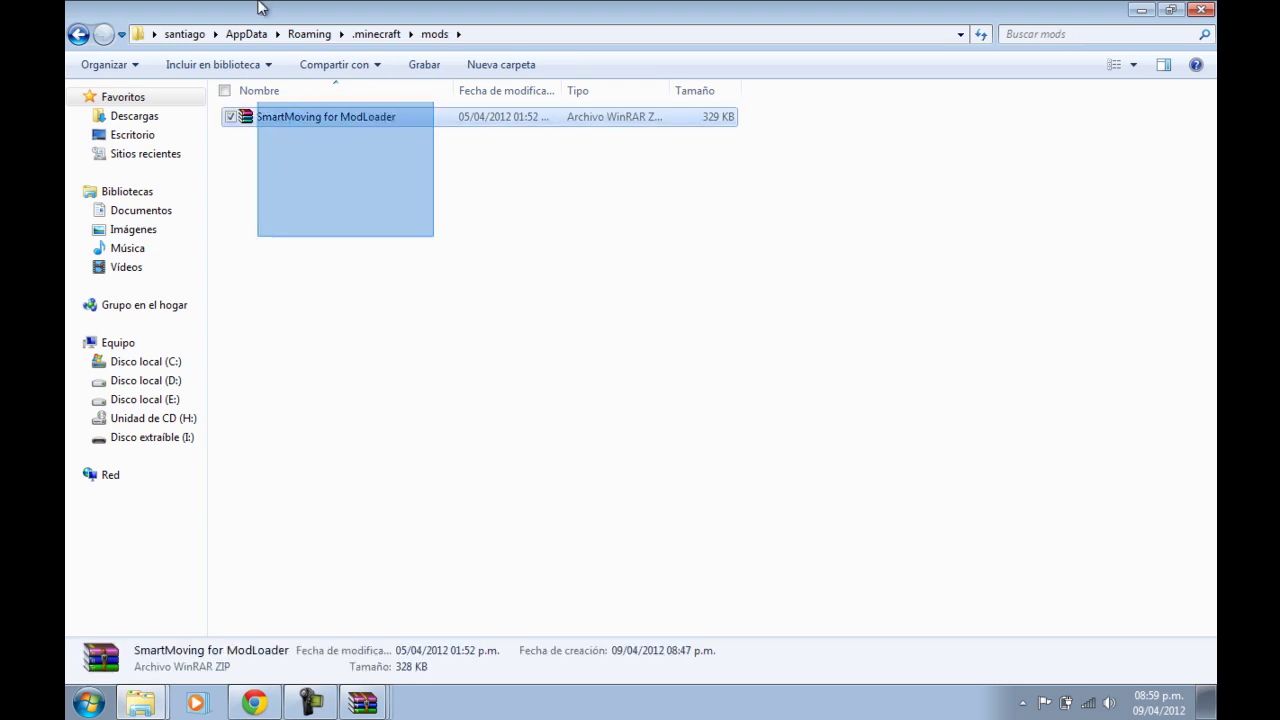
pyautogui.press('Delete')
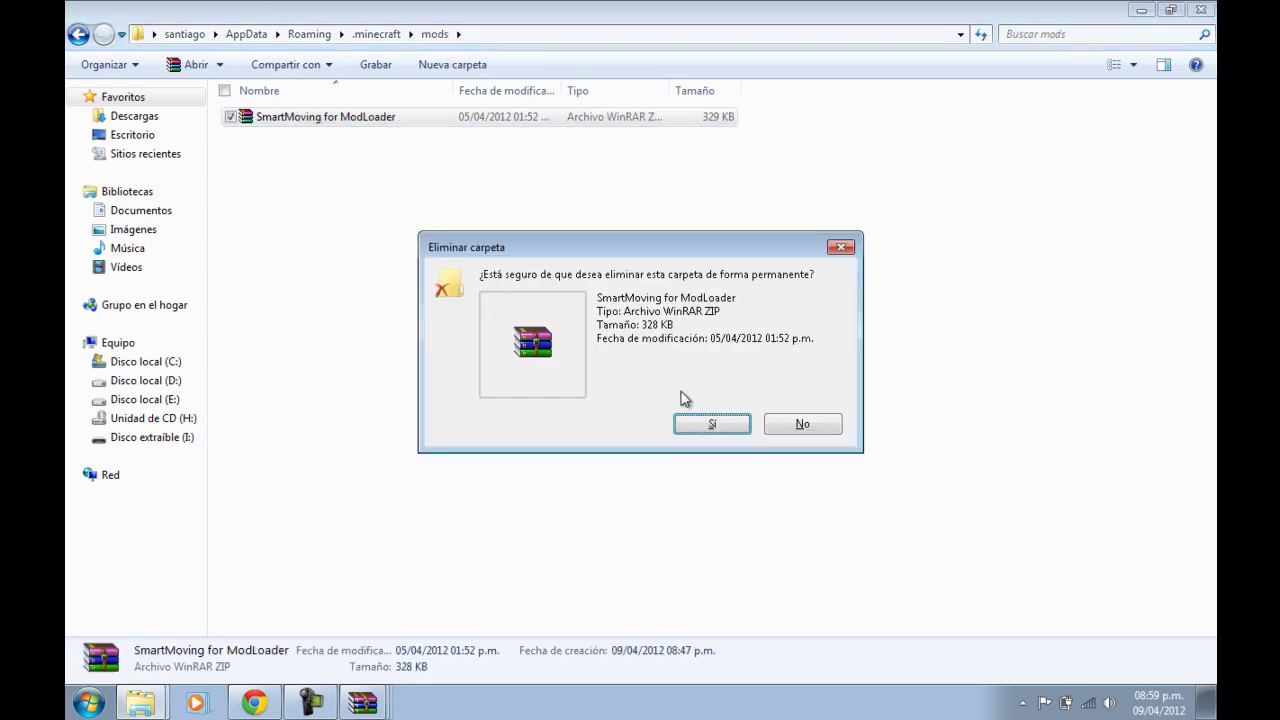
pyautogui.click(704, 426)
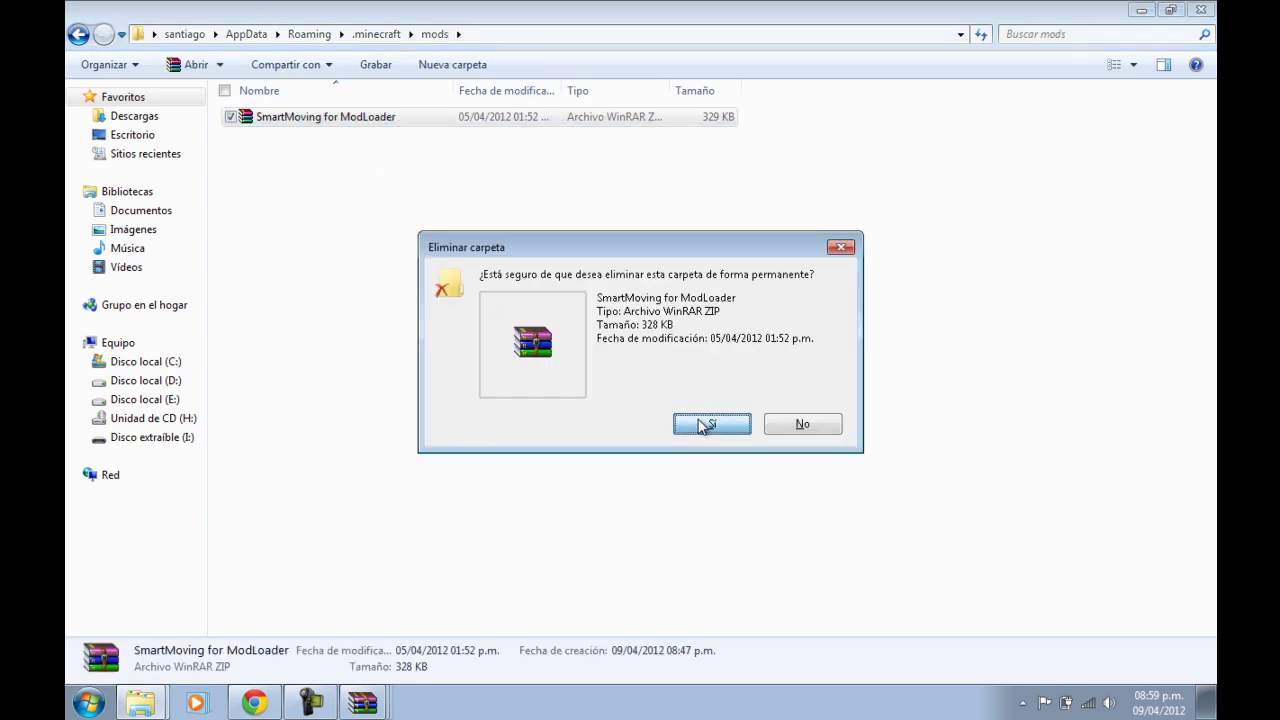
# - Open the minecraft jar from the bin folder of .minecraft in WinRAR, snapped to half the screen, and minimize the folder
pyautogui.click(78, 34)
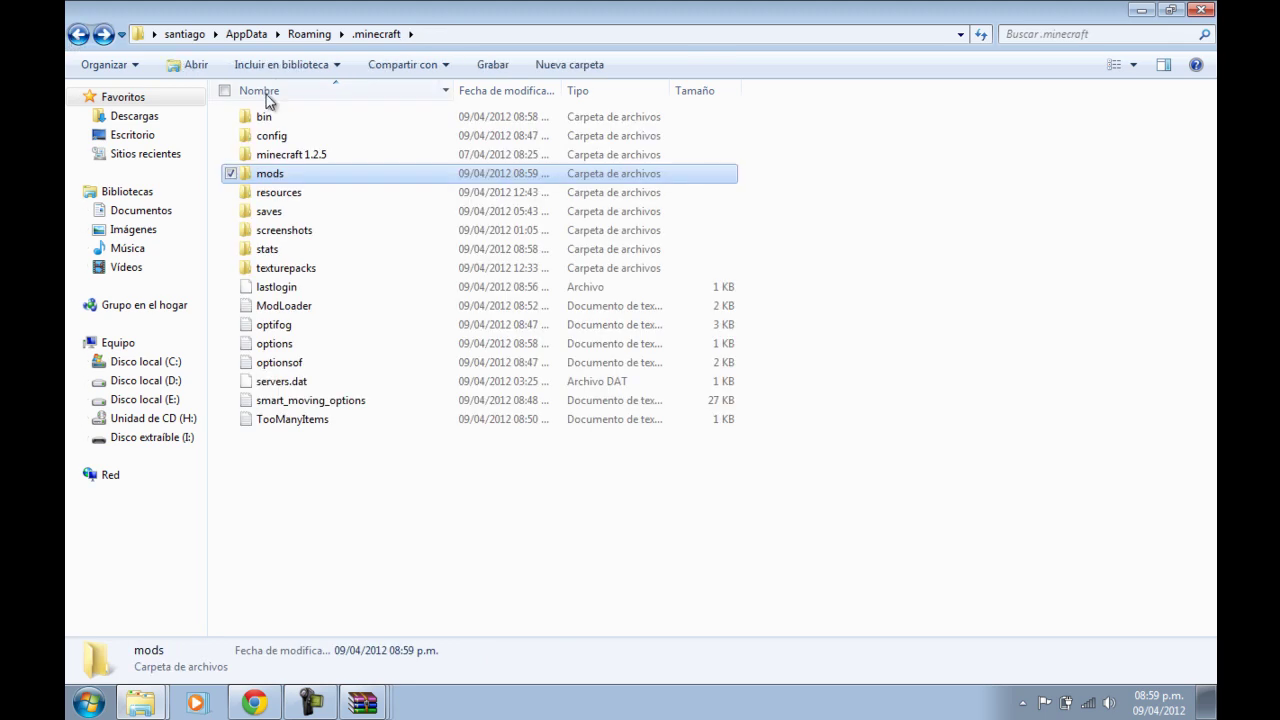
pyautogui.doubleClick(263, 116)
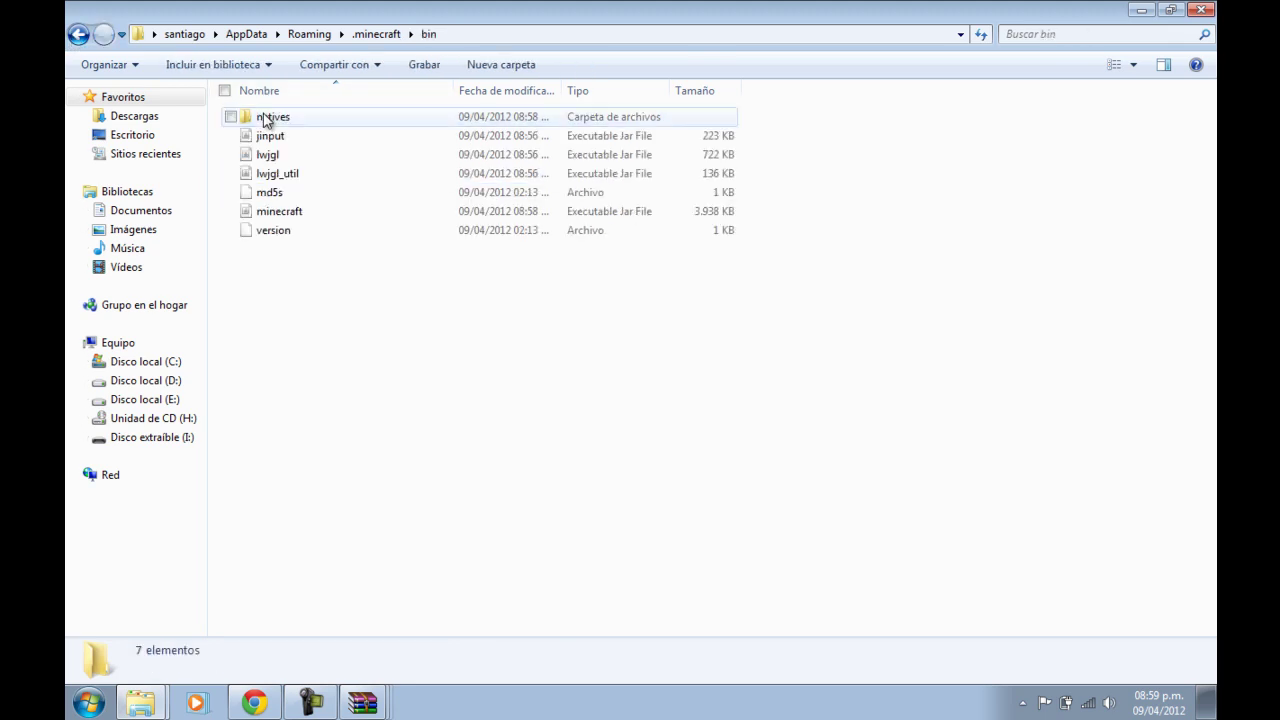
pyautogui.rightClick(288, 220)
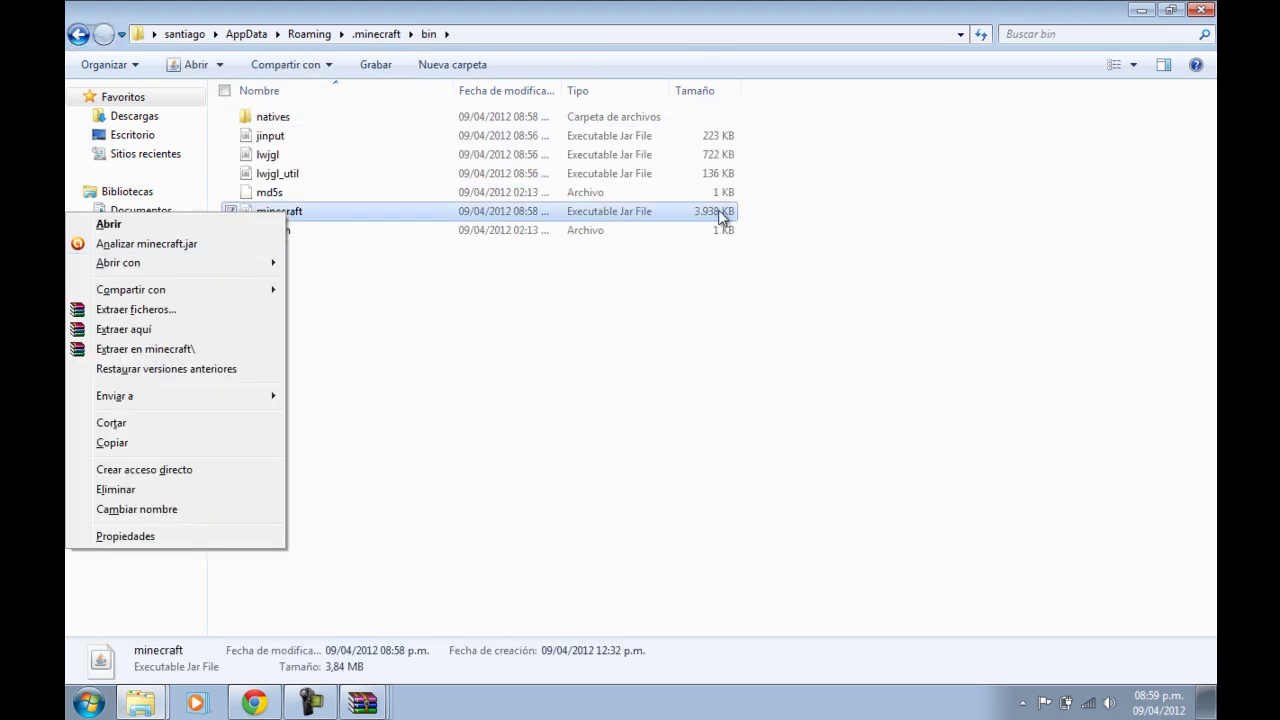
pyautogui.moveTo(217, 265)
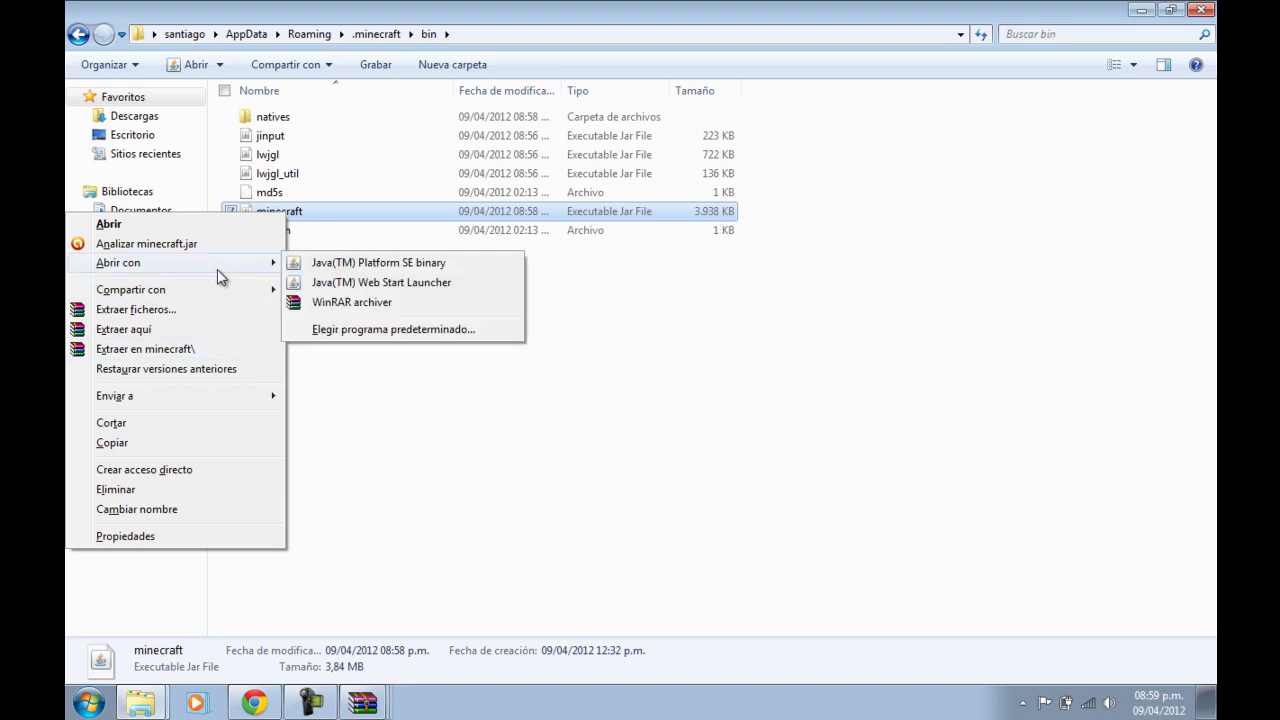
pyautogui.click(410, 300)
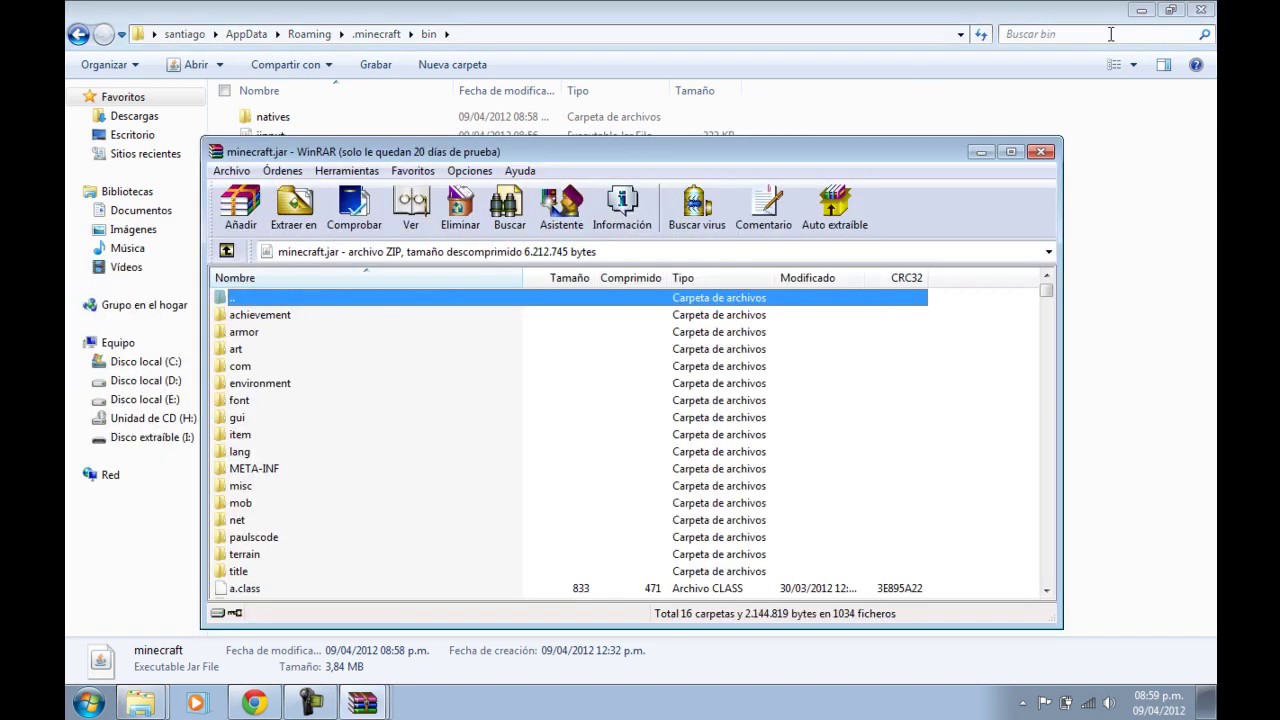
pyautogui.click(1141, 10)
pyautogui.moveTo(813, 155); pyautogui.dragTo(68, 130)
# - Add all class files from the ModLoader archive to minecraft.jar with the default settings, and close the ModLoader archive
pyautogui.moveTo(362, 700)
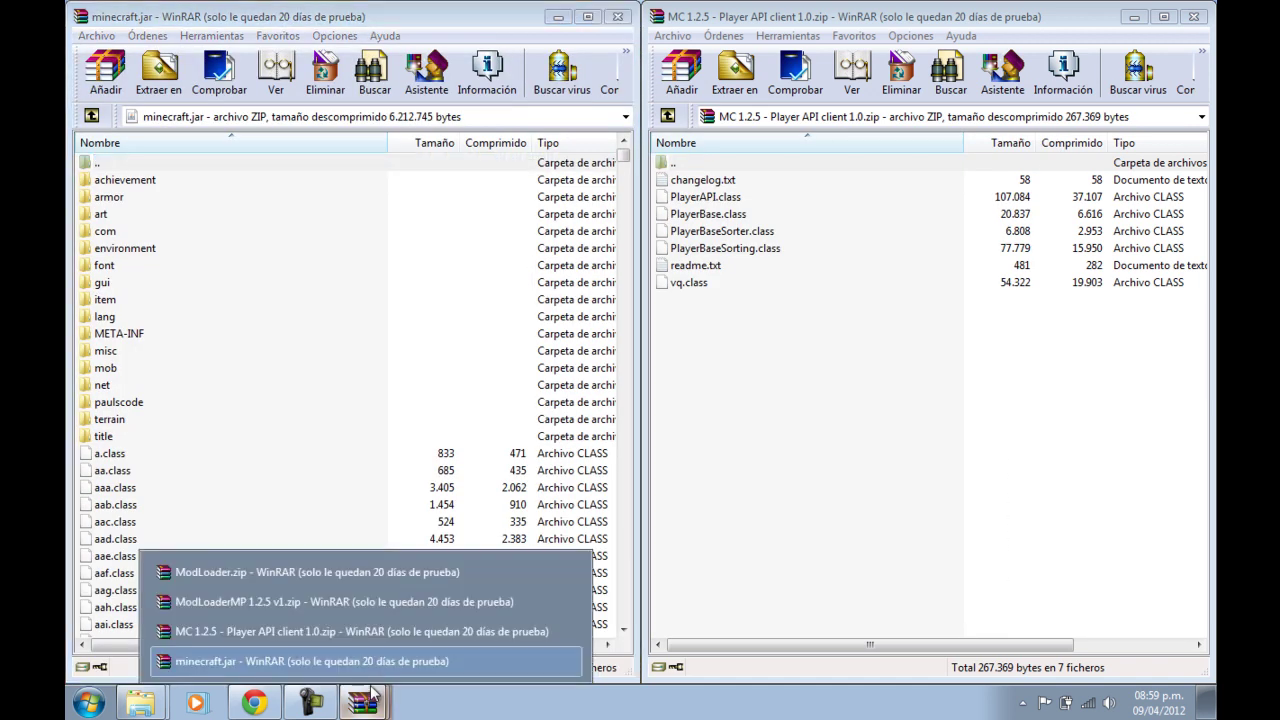
pyautogui.click(357, 573)
pyautogui.moveTo(842, 570); pyautogui.dragTo(758, 176)
pyautogui.moveTo(761, 231); pyautogui.dragTo(462, 378)
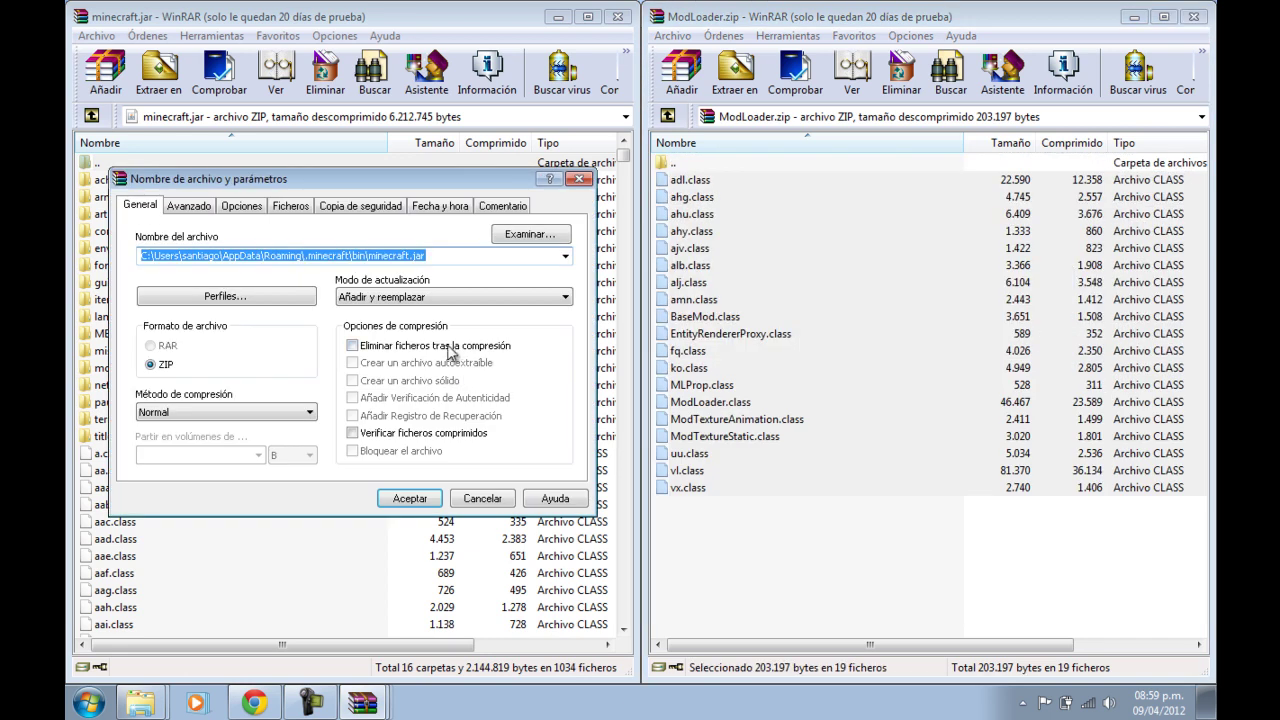
pyautogui.click(409, 498)
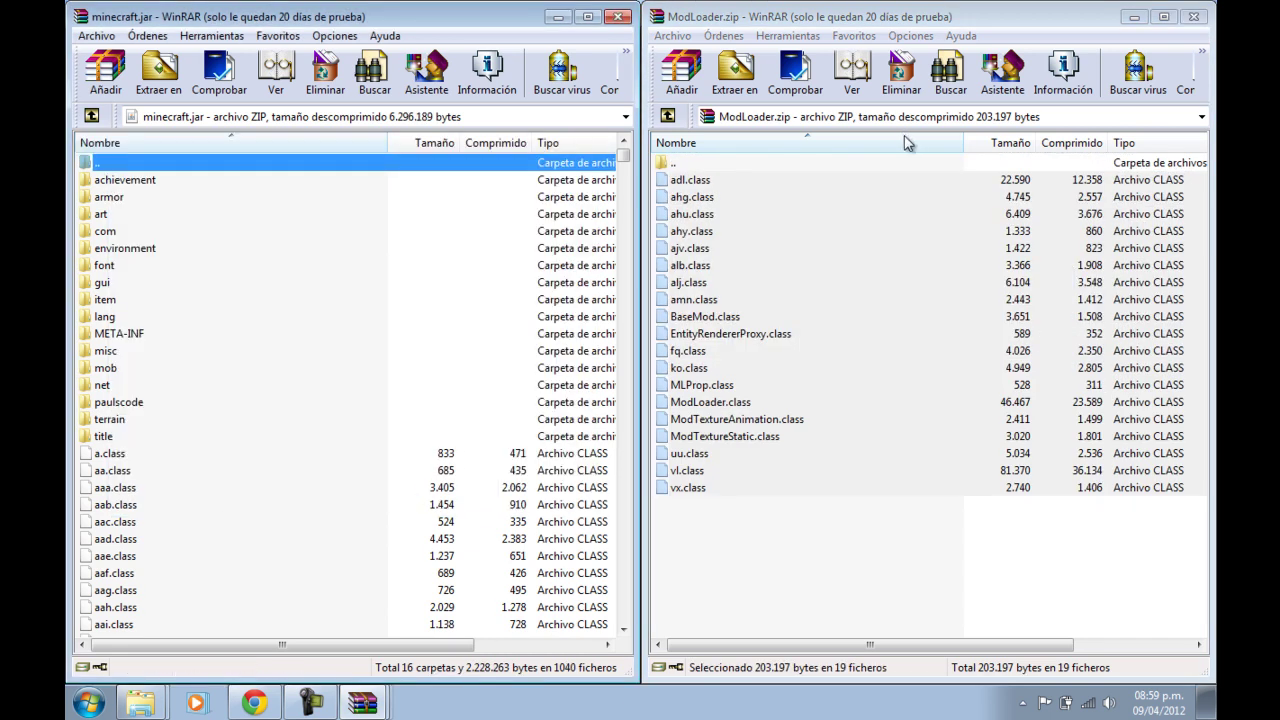
pyautogui.click(981, 17)
pyautogui.click(1194, 17)
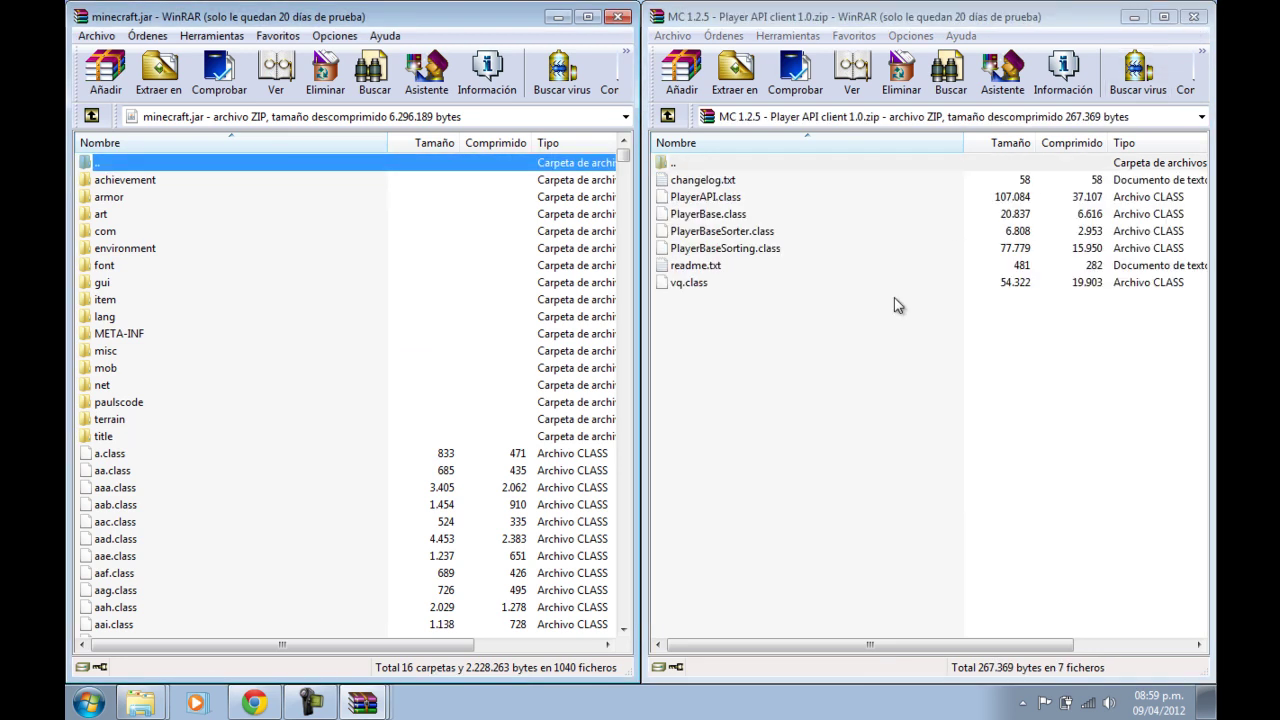
# - Add all files from the ModLoaderMP 1.2.5 v1 archive to minecraft.jar and close the ModLoaderMP archive
pyautogui.click(790, 400)
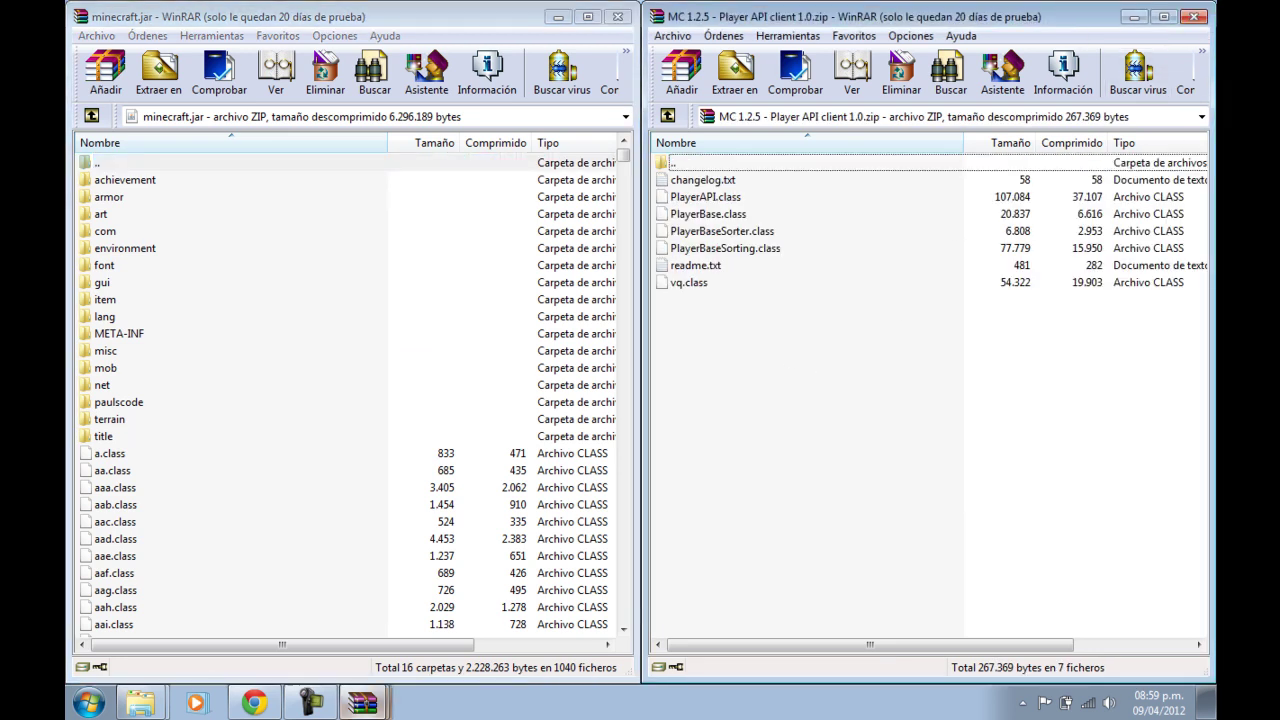
pyautogui.moveTo(388, 700)
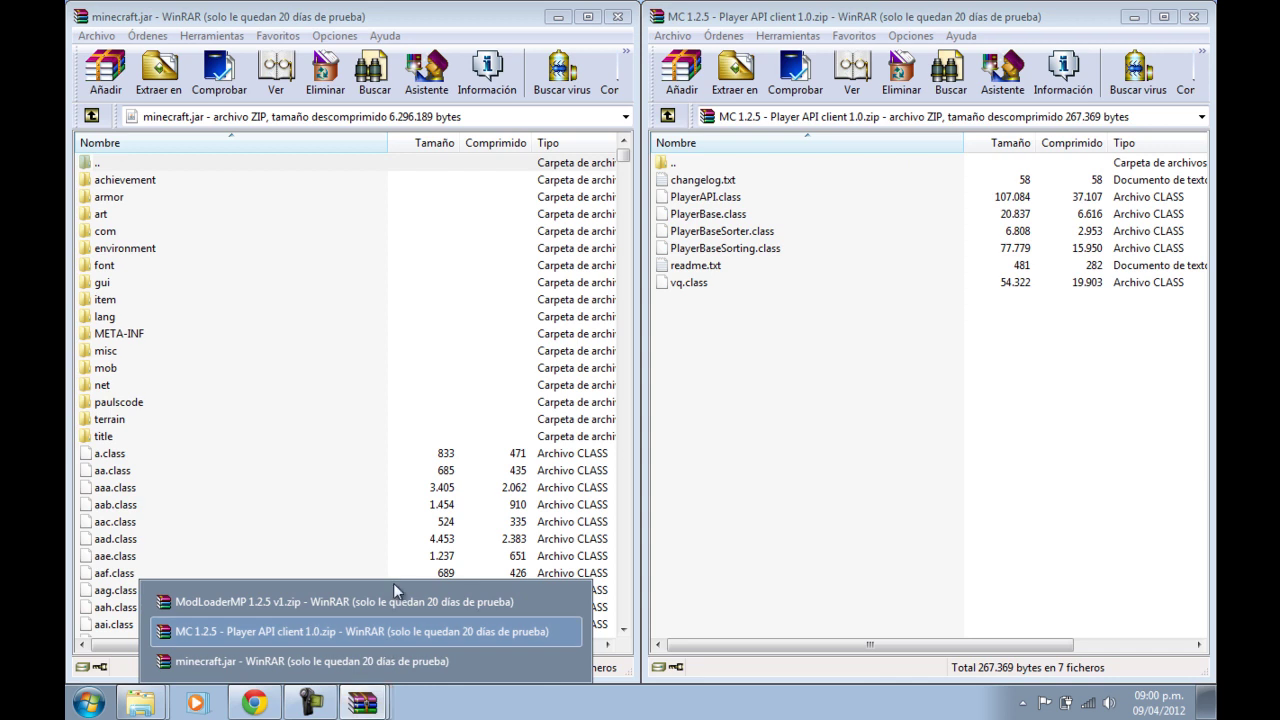
pyautogui.click(386, 601)
pyautogui.moveTo(845, 380); pyautogui.dragTo(430, 360)
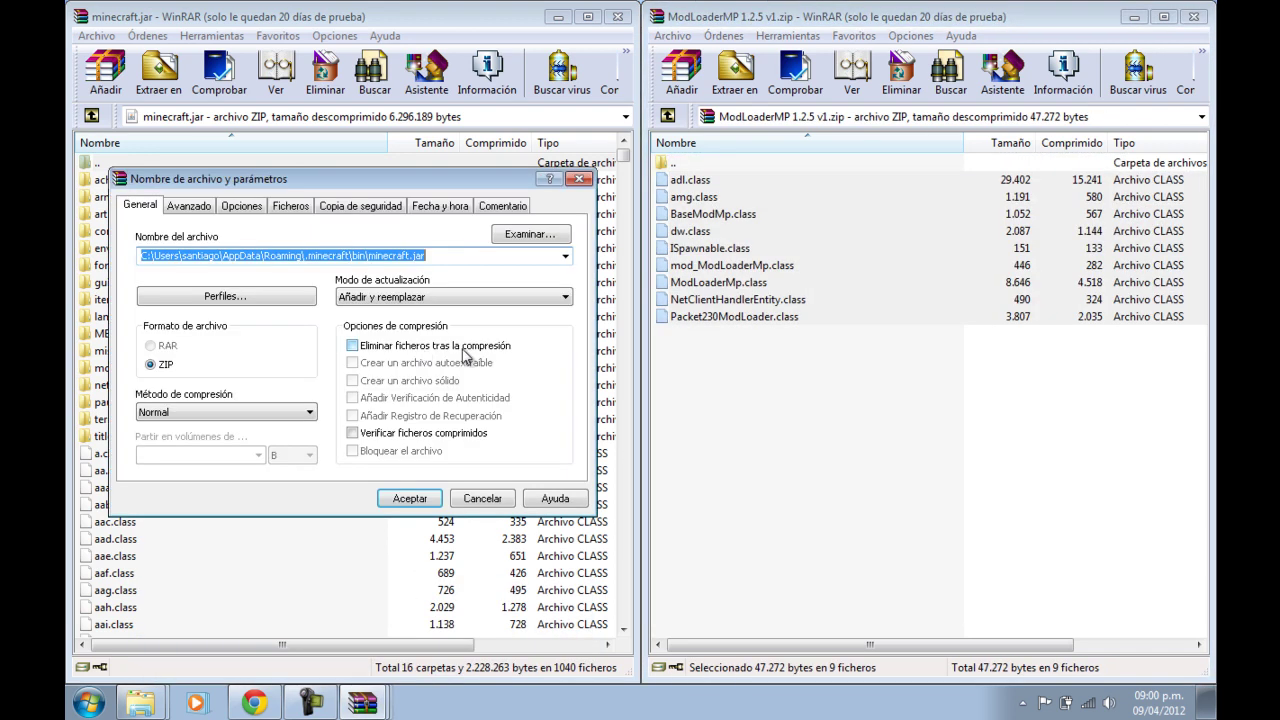
pyautogui.click(410, 498)
pyautogui.click(1193, 16)
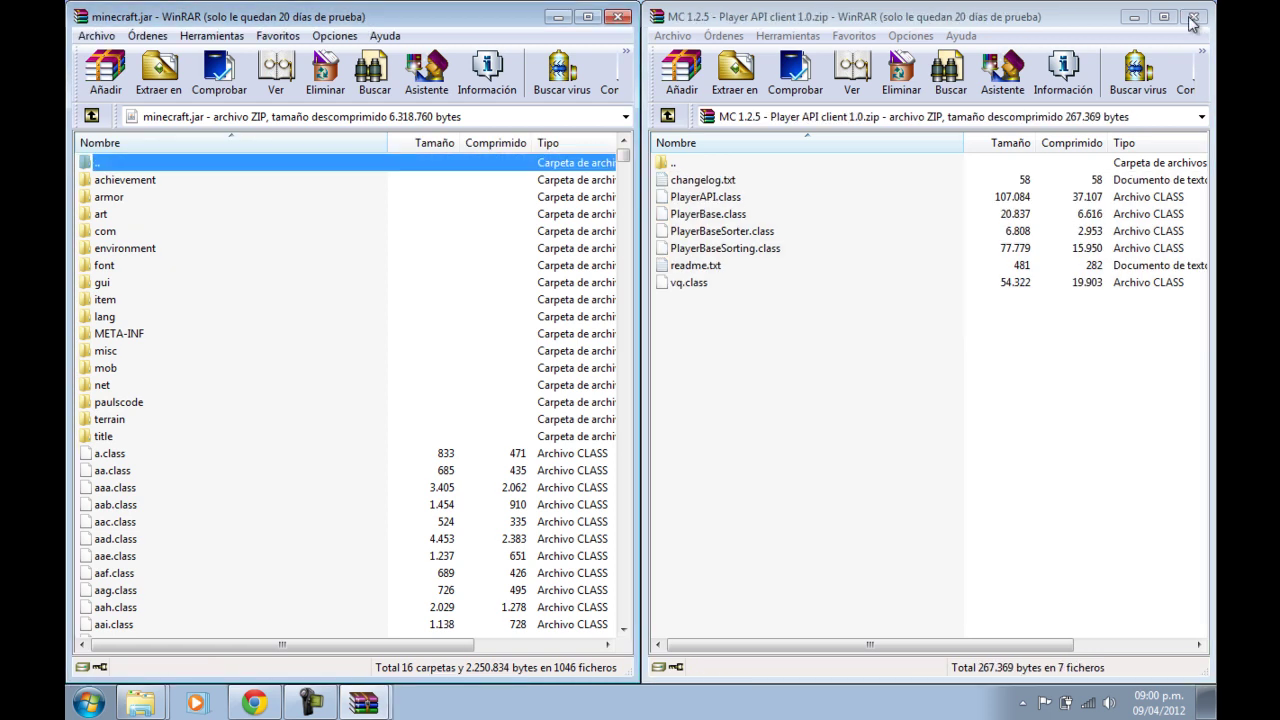
# - Add all files from the MC 1.2.5 - Player API client 1.0 archive to minecraft.jar and close both archives
pyautogui.moveTo(814, 402); pyautogui.dragTo(720, 184)
pyautogui.moveTo(726, 200); pyautogui.dragTo(400, 333)
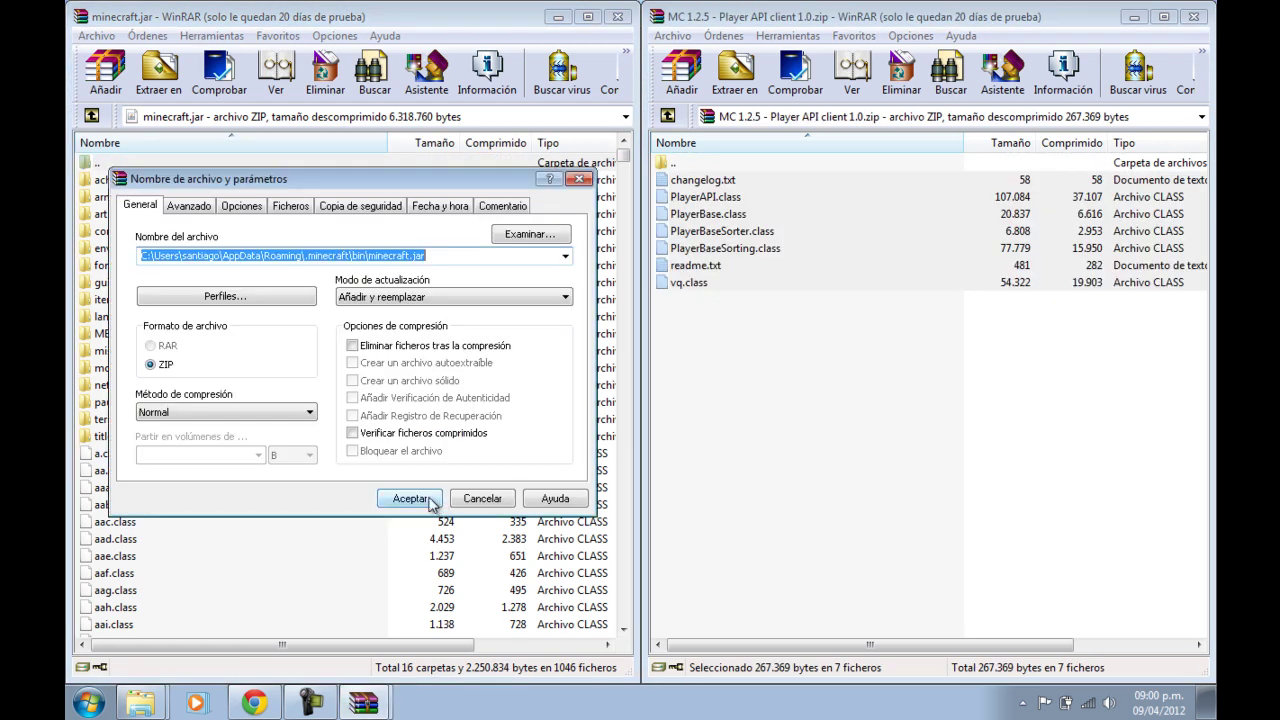
pyautogui.click(412, 498)
pyautogui.click(1193, 16)
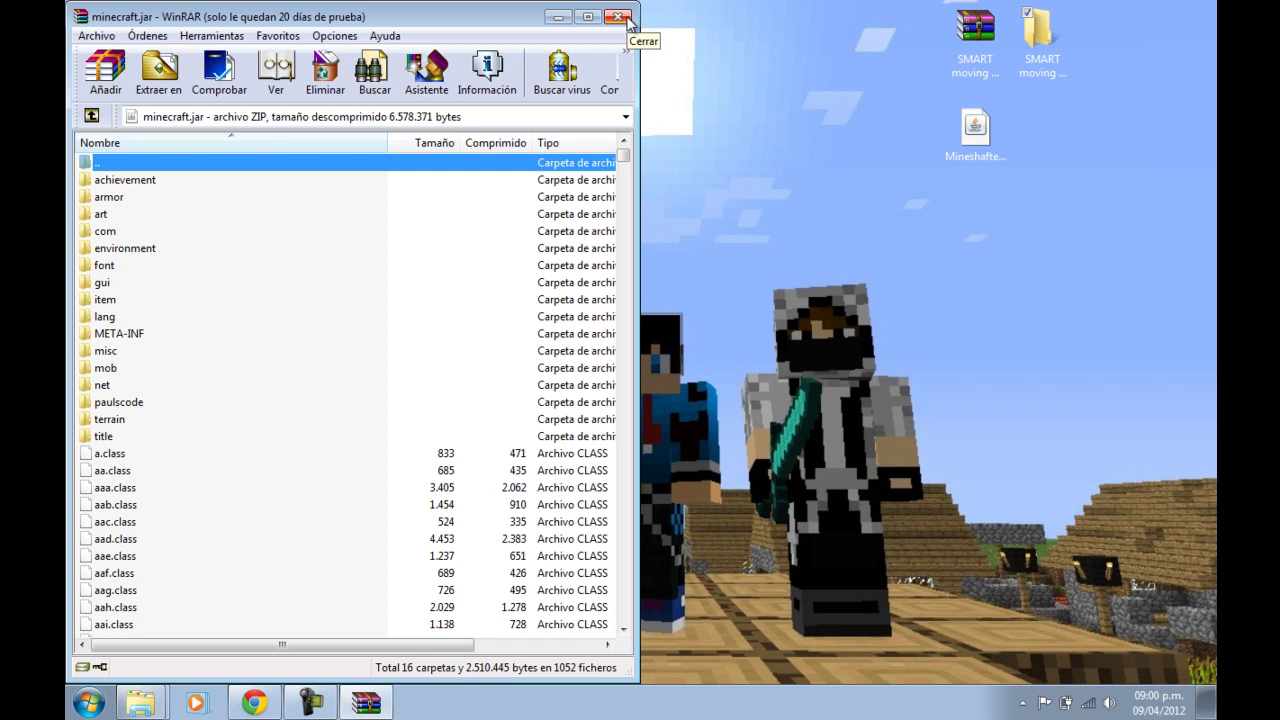
pyautogui.click(619, 16)
# - Reopen the SMART moving By Ingenio Craftero folder maximized and copy its SmartMoving for ModLoader archive
pyautogui.doubleClick(1040, 40)
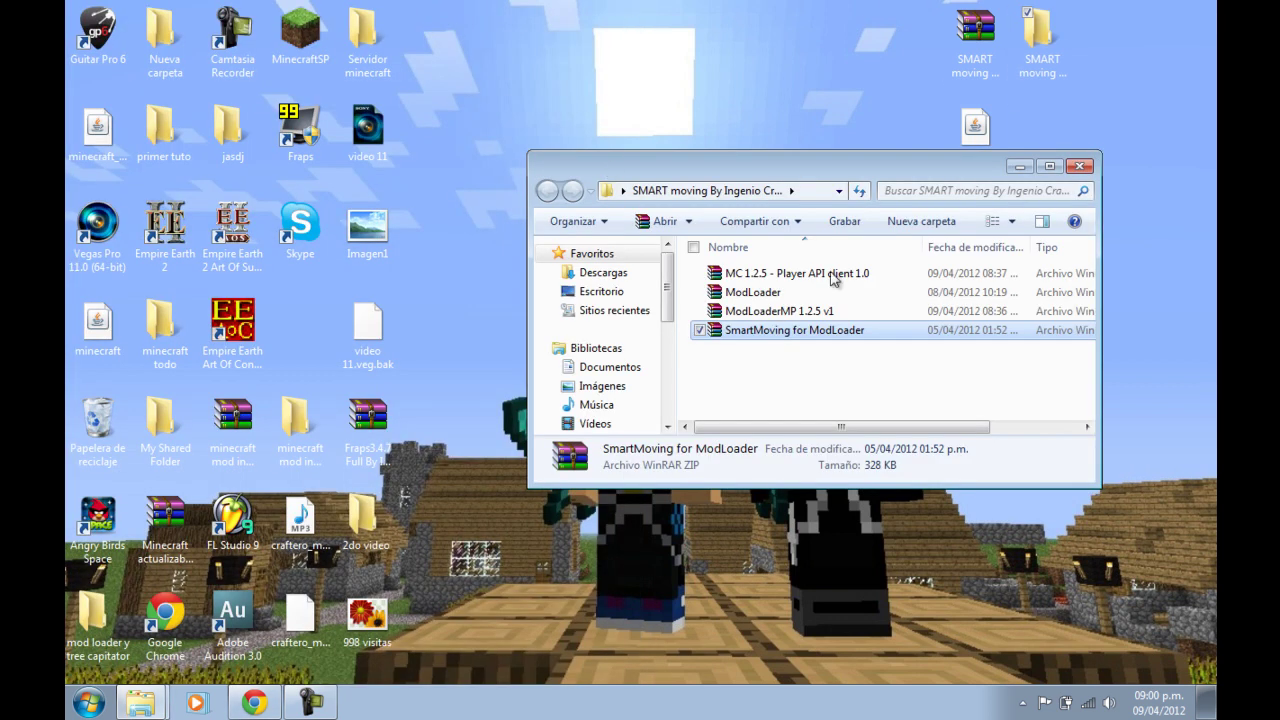
pyautogui.click(1049, 166)
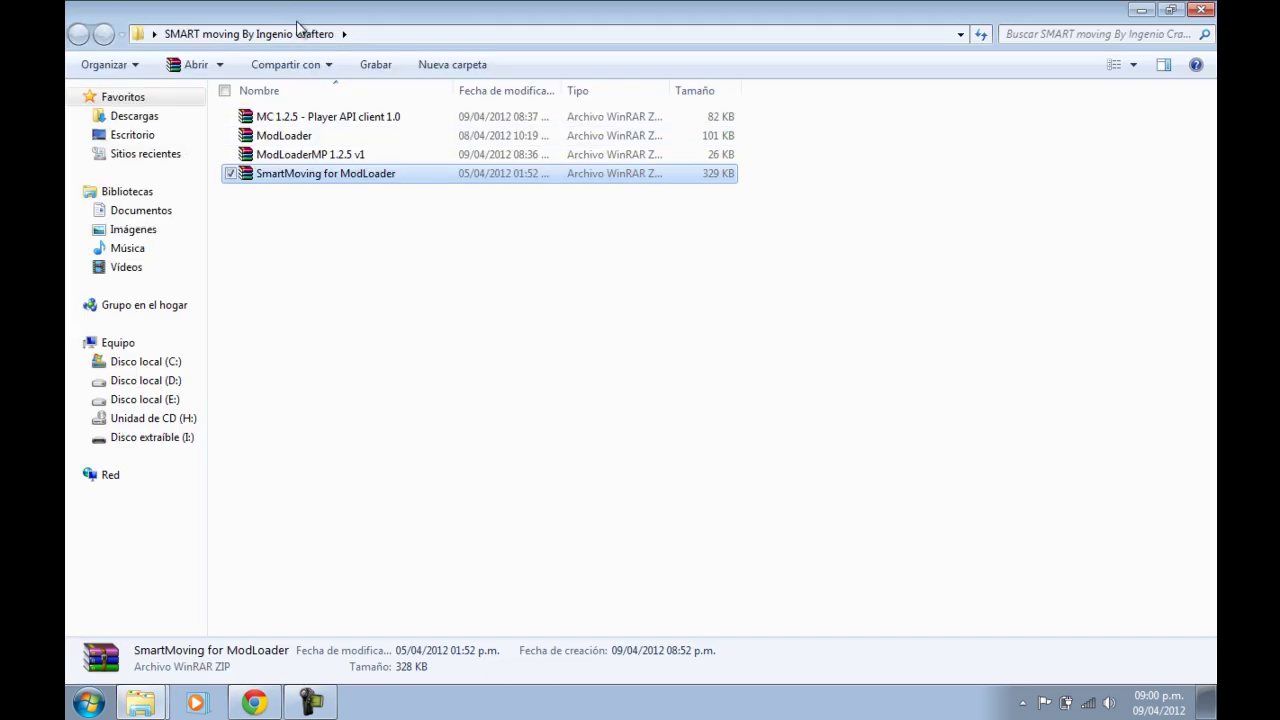
pyautogui.click(395, 144)
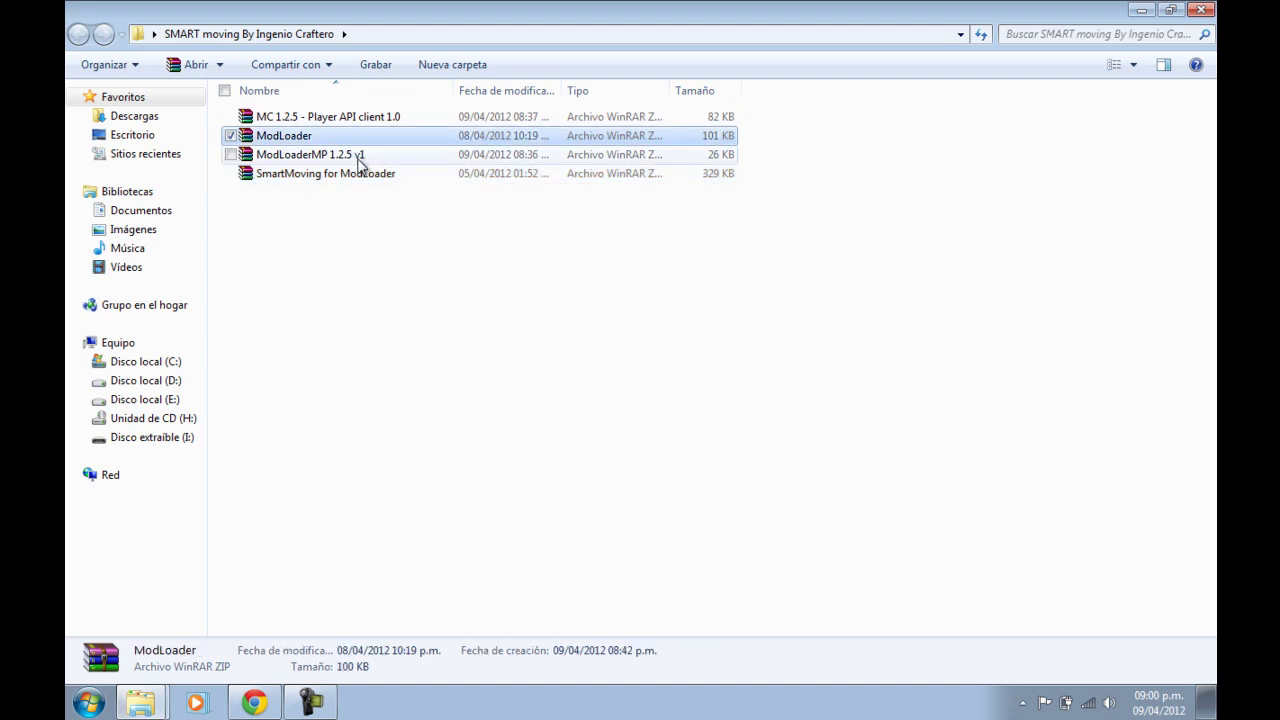
pyautogui.click(397, 177)
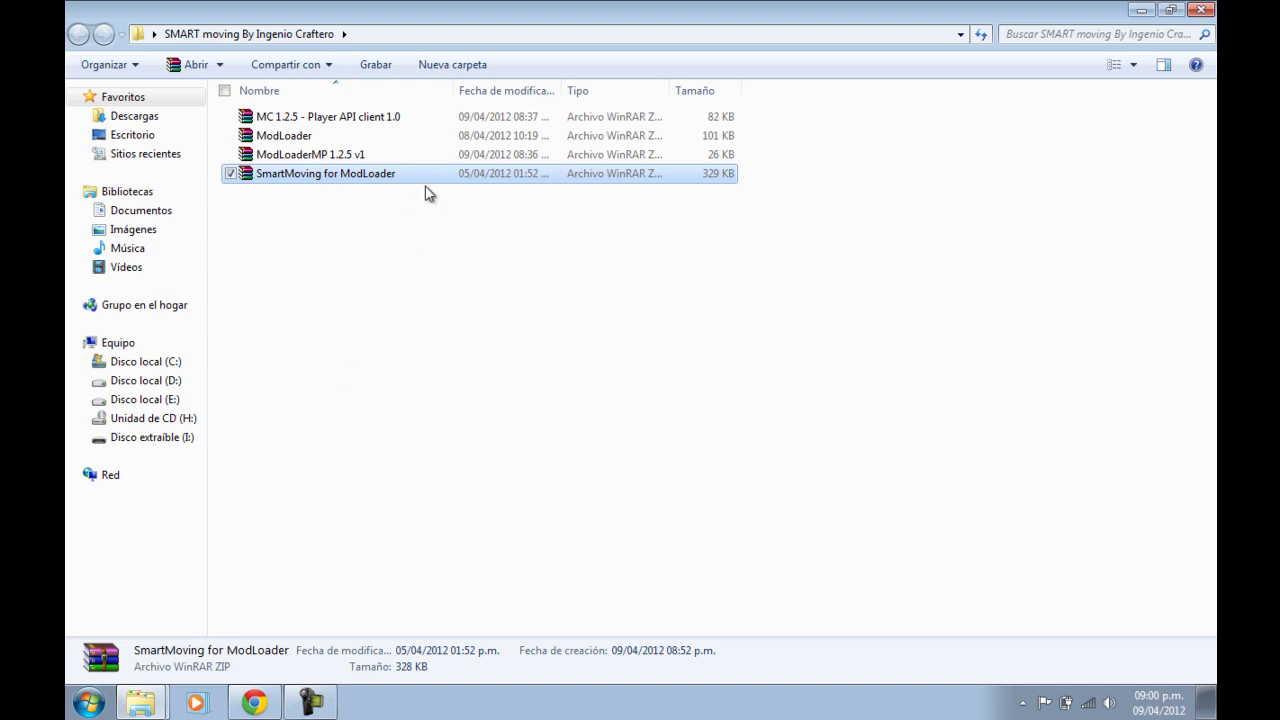
pyautogui.moveTo(390, 256); pyautogui.dragTo(296, 180)
# - Switch to the open bin folder window, go to the mods folder of .minecraft and paste the SmartMoving for ModLoader archive there
pyautogui.click(89, 702)
pyautogui.click(140, 702)
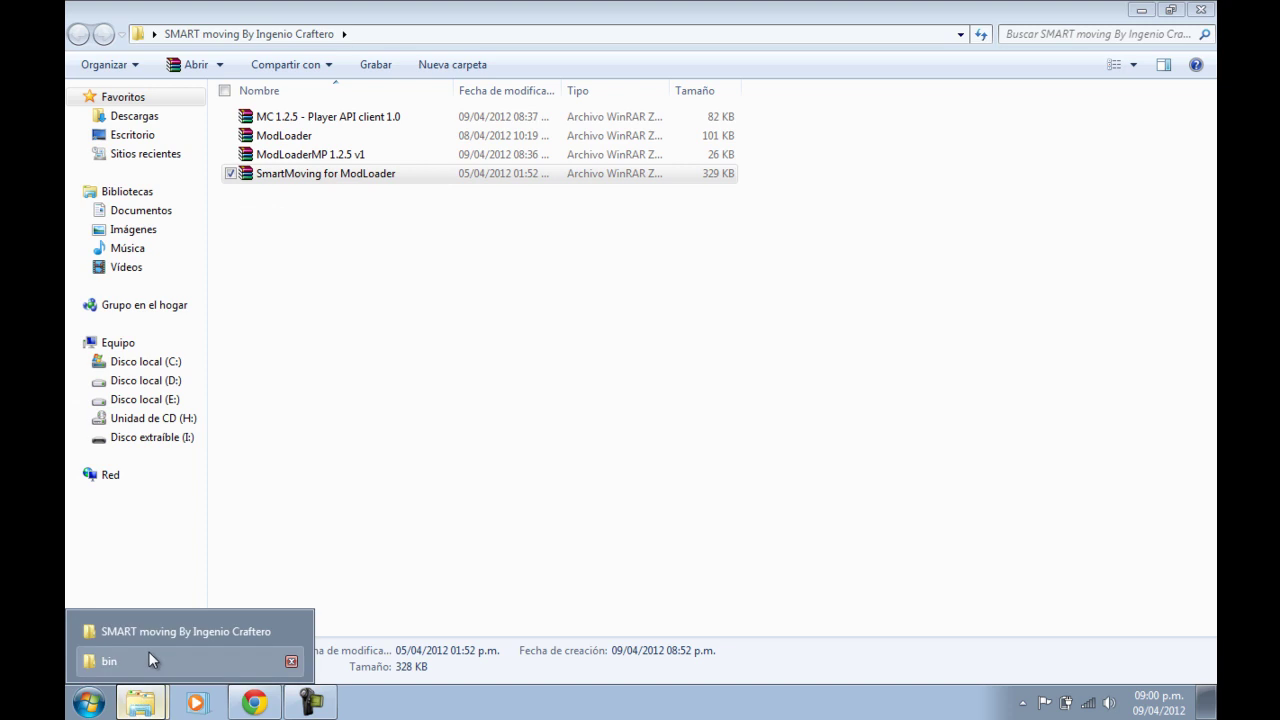
pyautogui.click(148, 655)
pyautogui.click(370, 36)
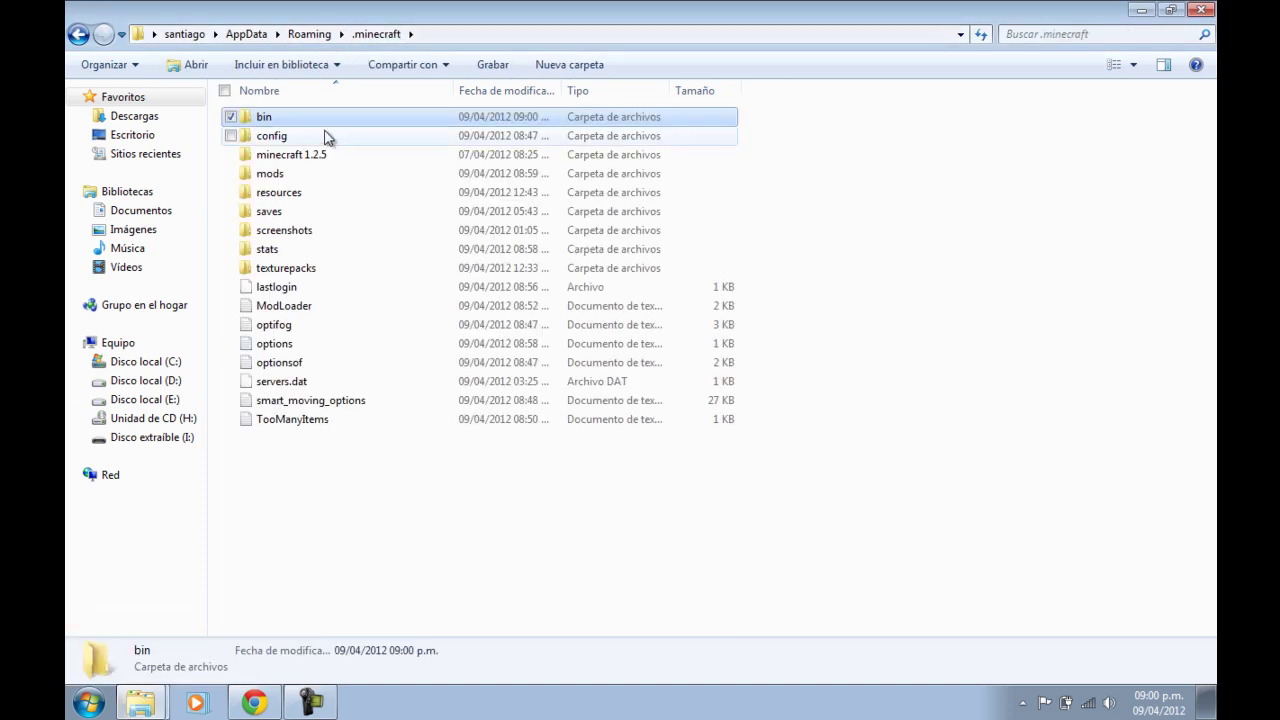
pyautogui.doubleClick(292, 175)
pyautogui.moveTo(310, 166); pyautogui.dragTo(424, 246)
pyautogui.hotkey('ctrl', 'v')
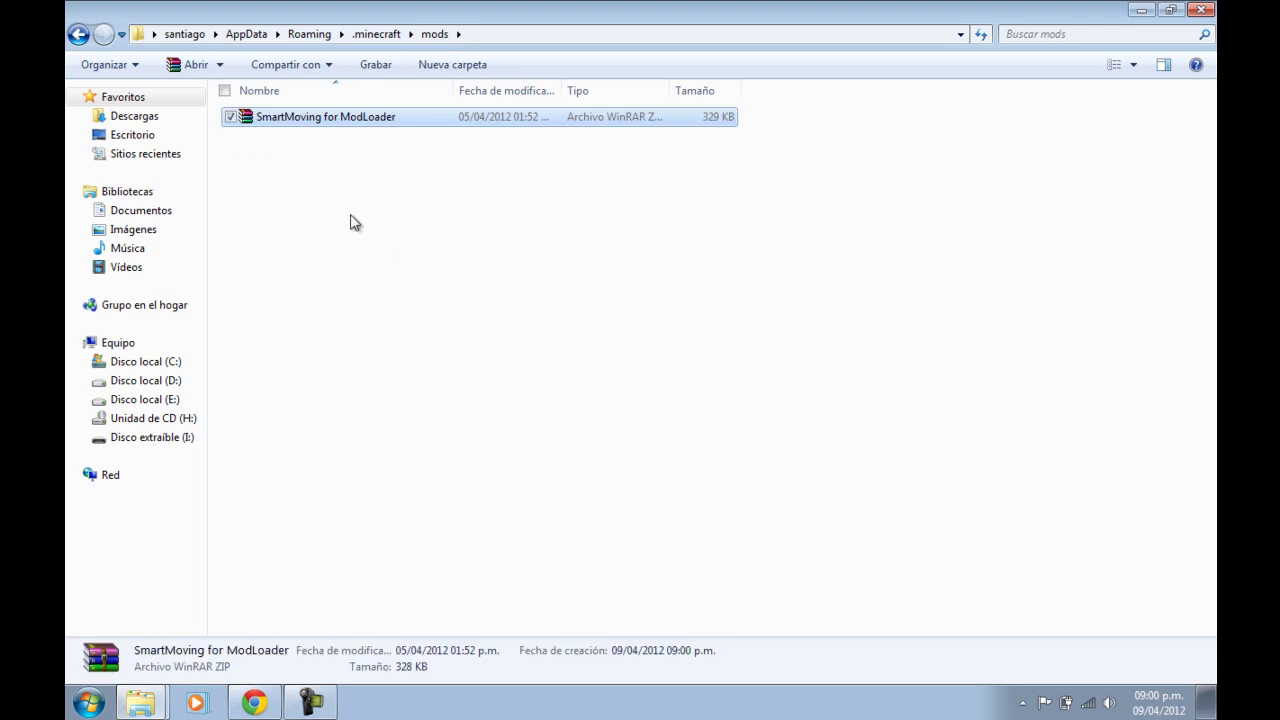
pyautogui.click(372, 214)
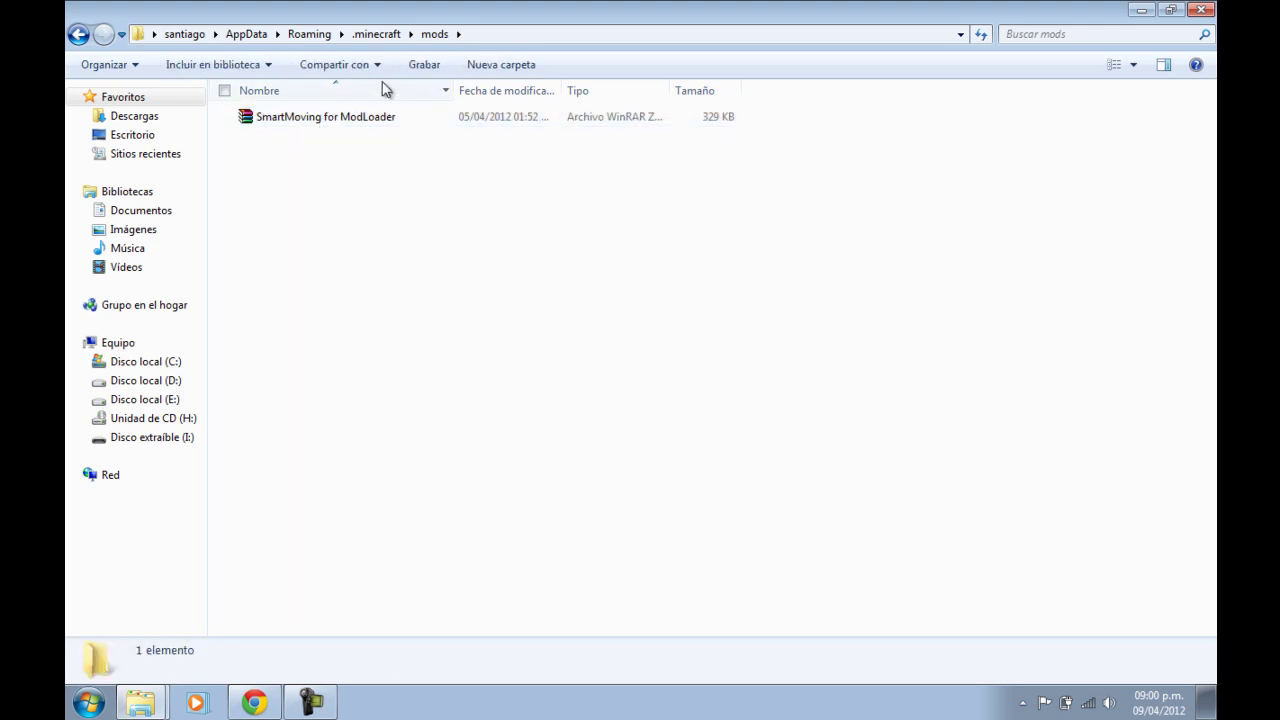
# - Close the mods folder and the SMART moving By Ingenio Craftero folder
pyautogui.click(1204, 10)
pyautogui.moveTo(471, 289); pyautogui.dragTo(671, 314)
pyautogui.moveTo(778, 395); pyautogui.dragTo(942, 362)
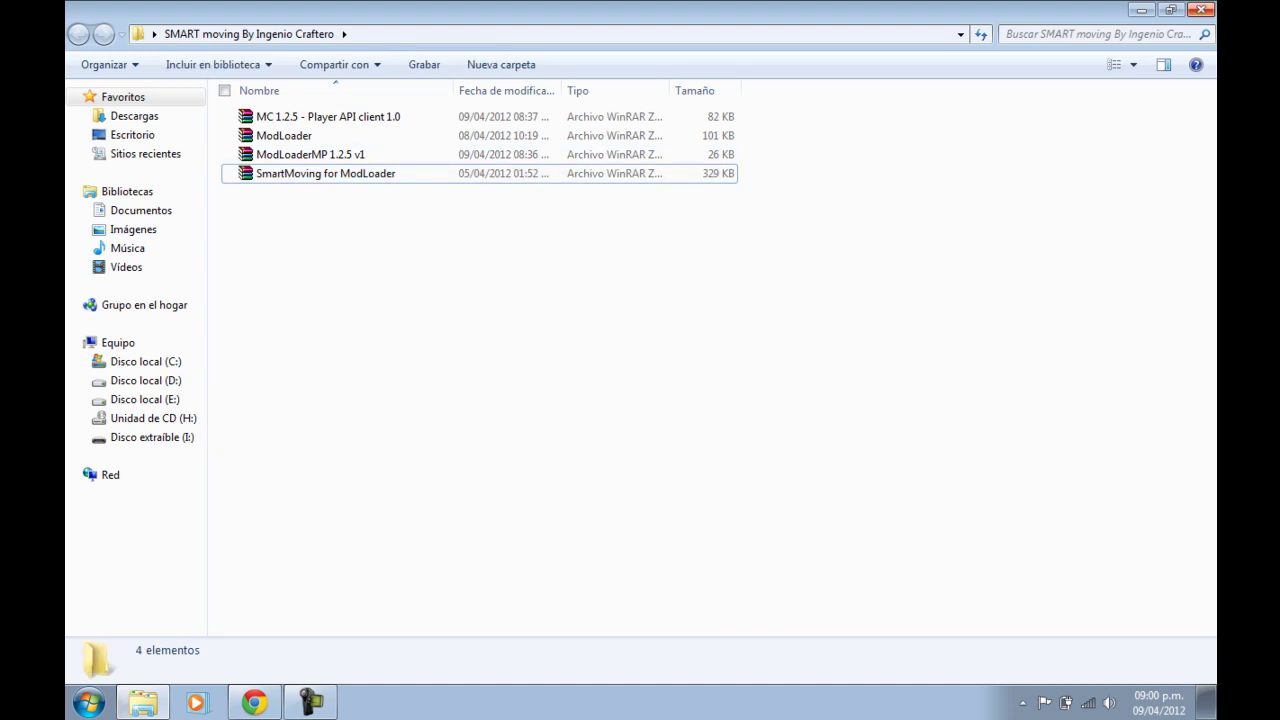
pyautogui.click(1201, 10)
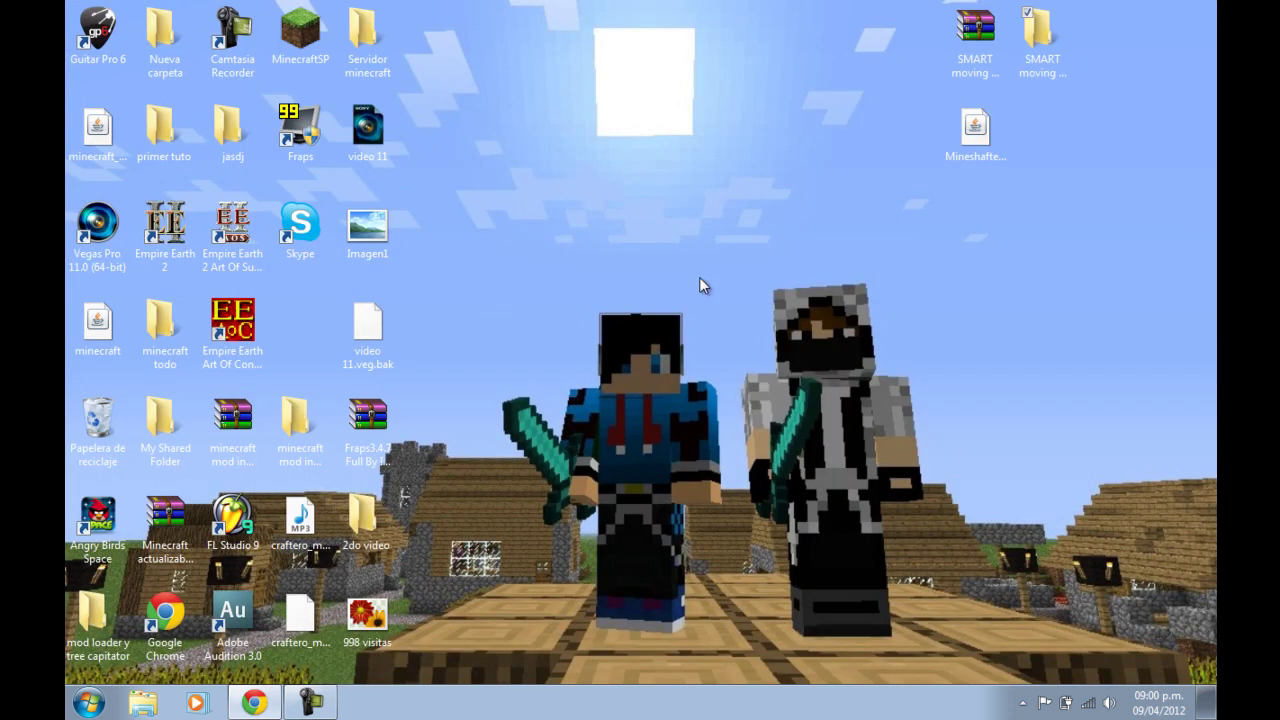
# - Switch to Chrome, look over the mod files in the MediaFire Minecraft folder, and minimize the browser
pyautogui.click(254, 702)
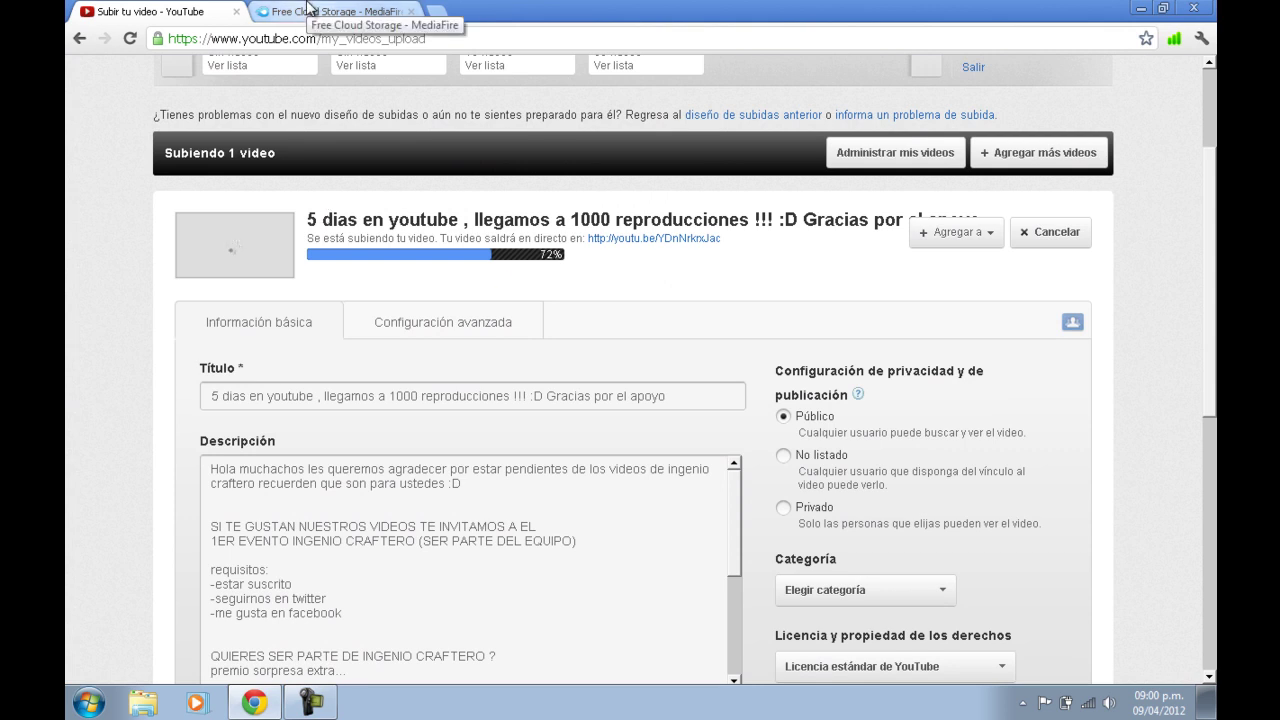
pyautogui.click(307, 7)
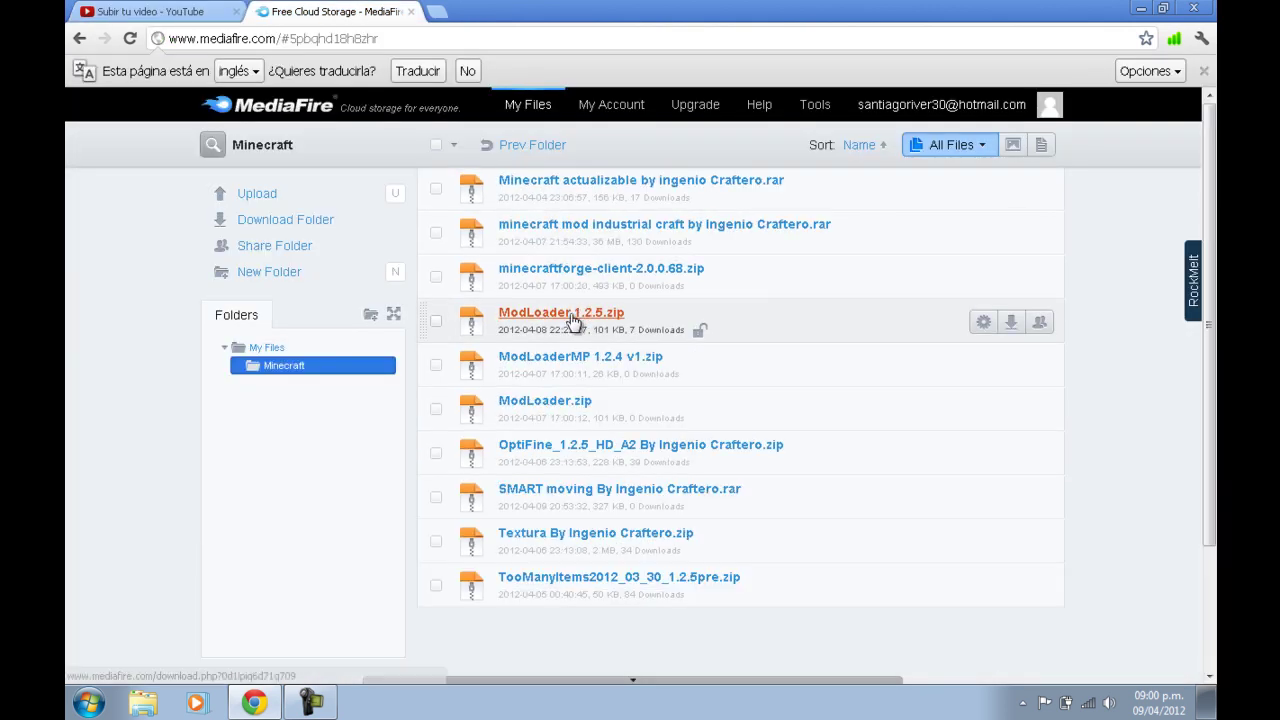
pyautogui.scroll(-3, 640, 340)
pyautogui.scroll(3, 660, 450)
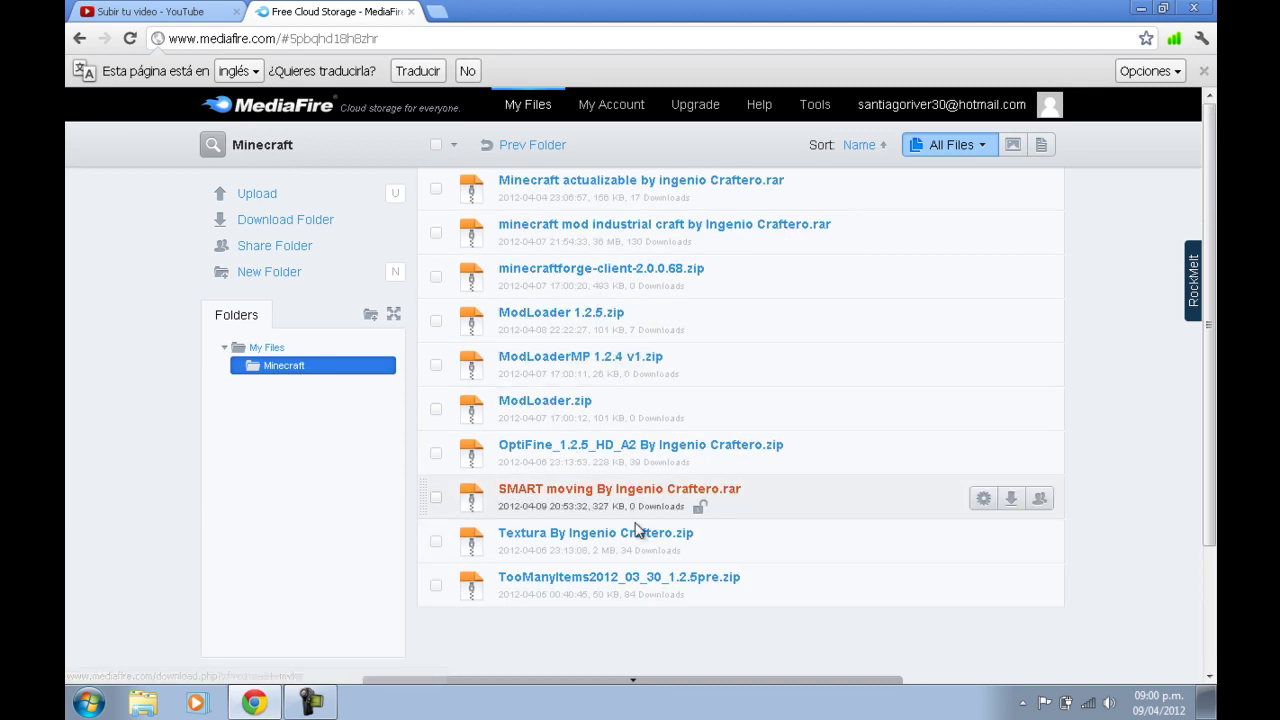
pyautogui.click(1145, 9)
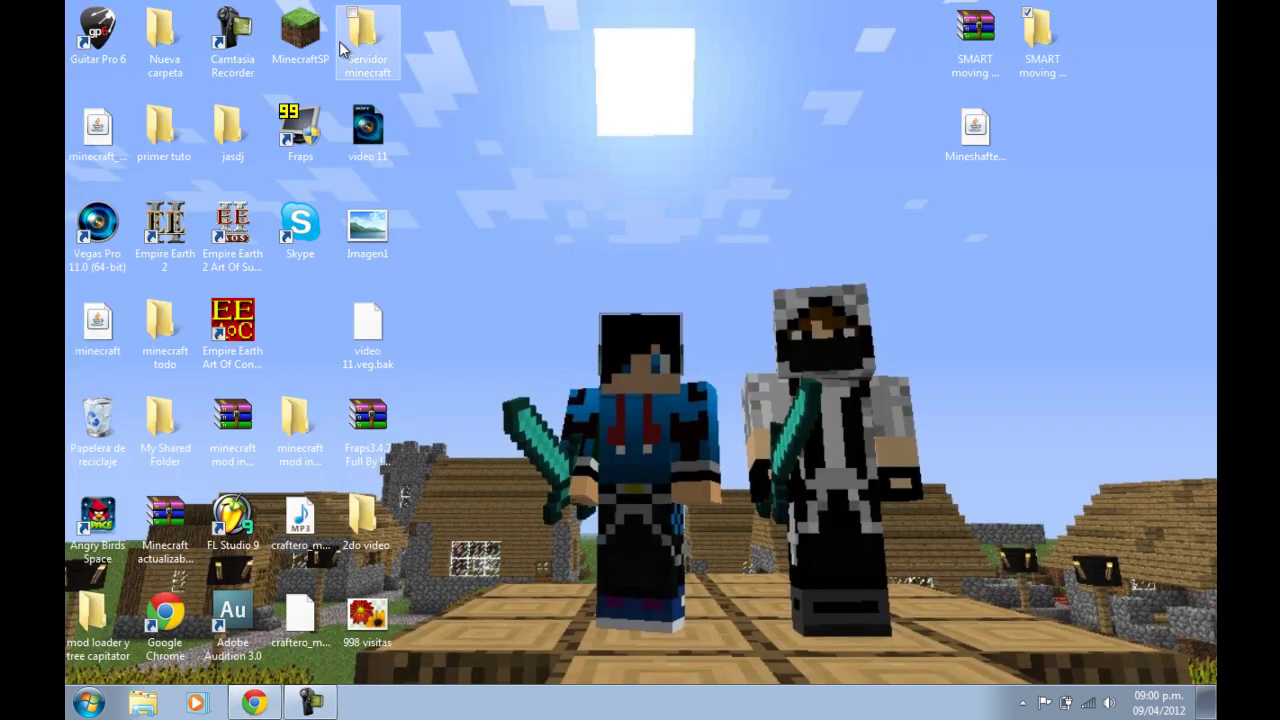
# - Start the Minecraft Launcher from the desktop and log in with the account password
pyautogui.click(975, 128)
pyautogui.click(849, 376)
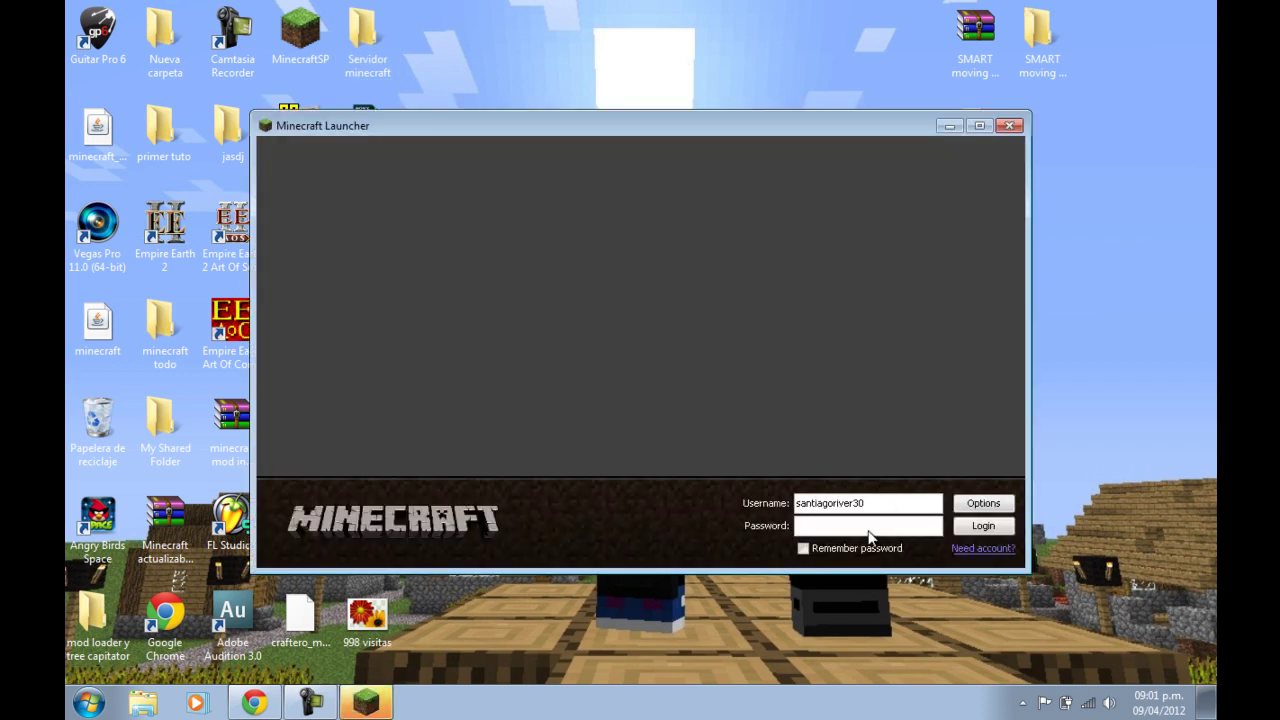
pyautogui.click(803, 530)
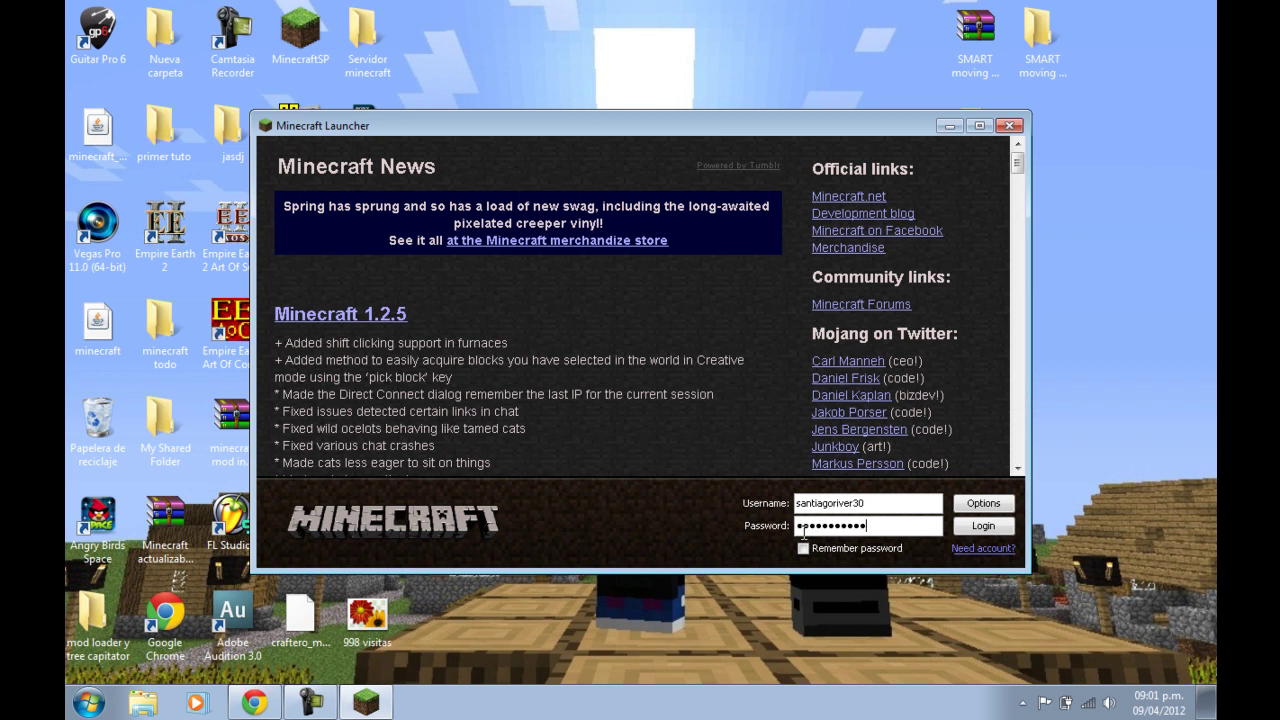
pyautogui.press('Return')
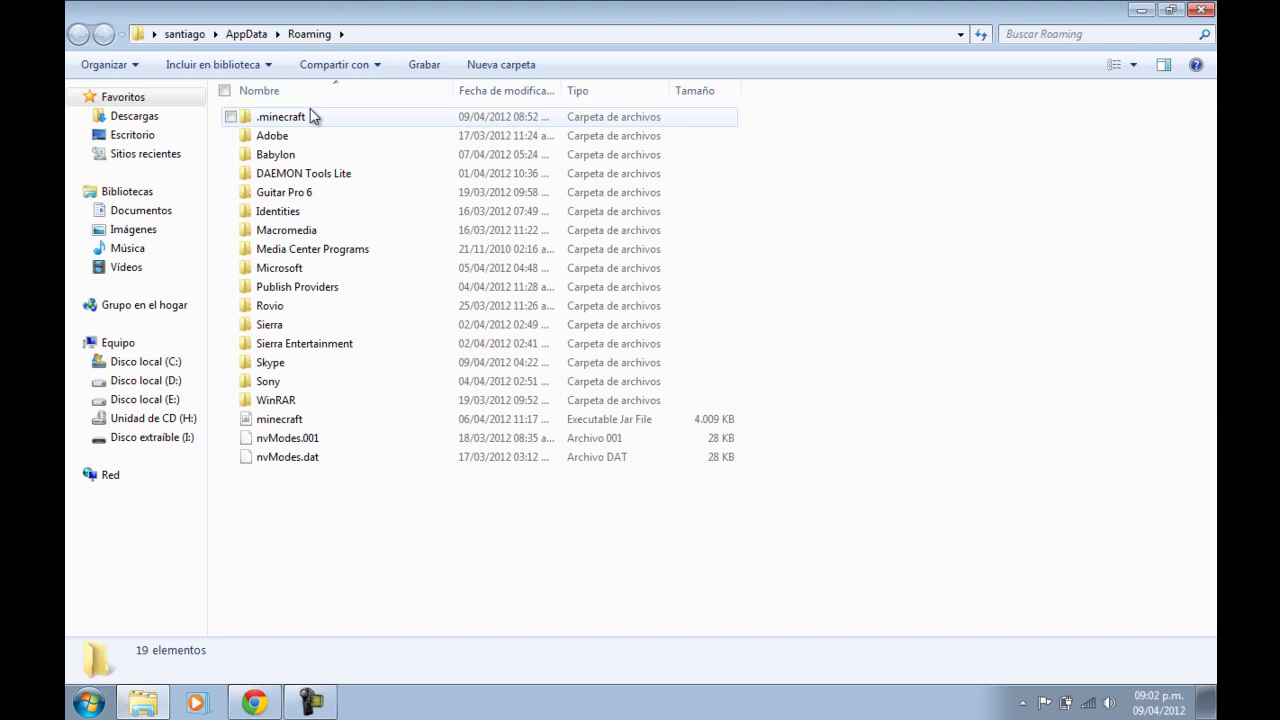
# - Go to the bin folder of .minecraft and open minecraft.jar with WinRAR
pyautogui.doubleClick(312, 116)
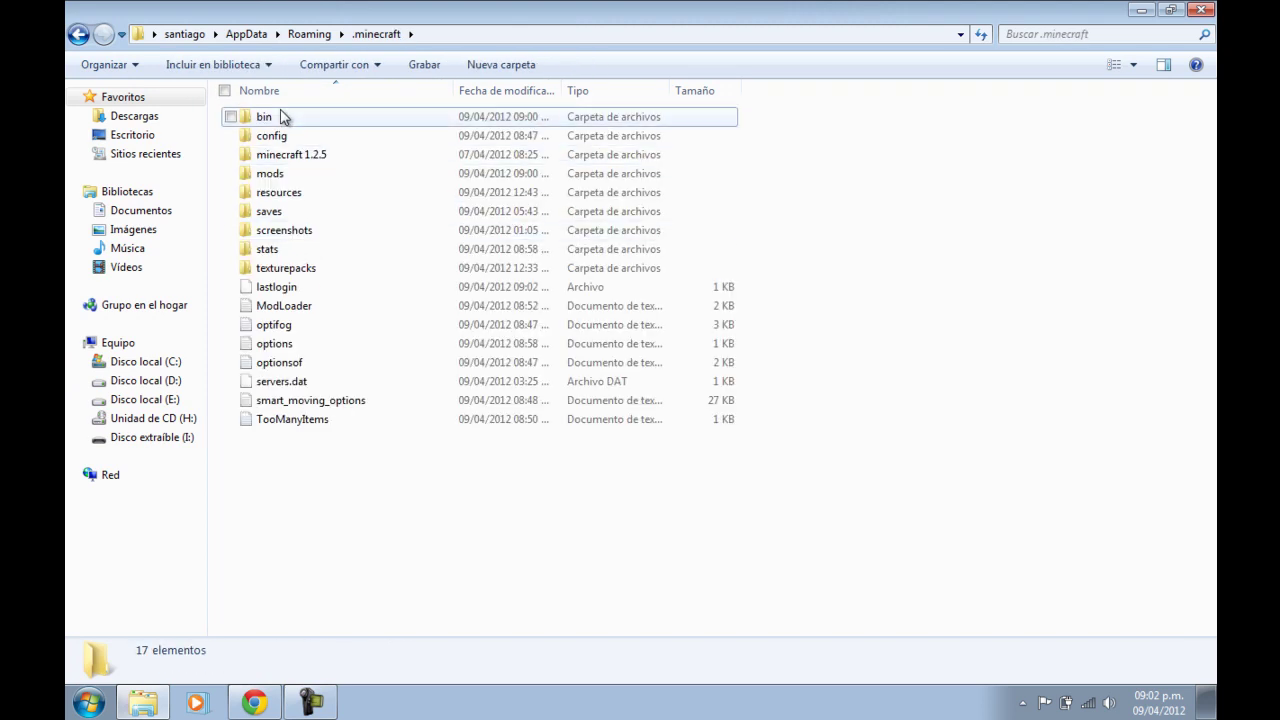
pyautogui.doubleClick(294, 117)
pyautogui.rightClick(320, 211)
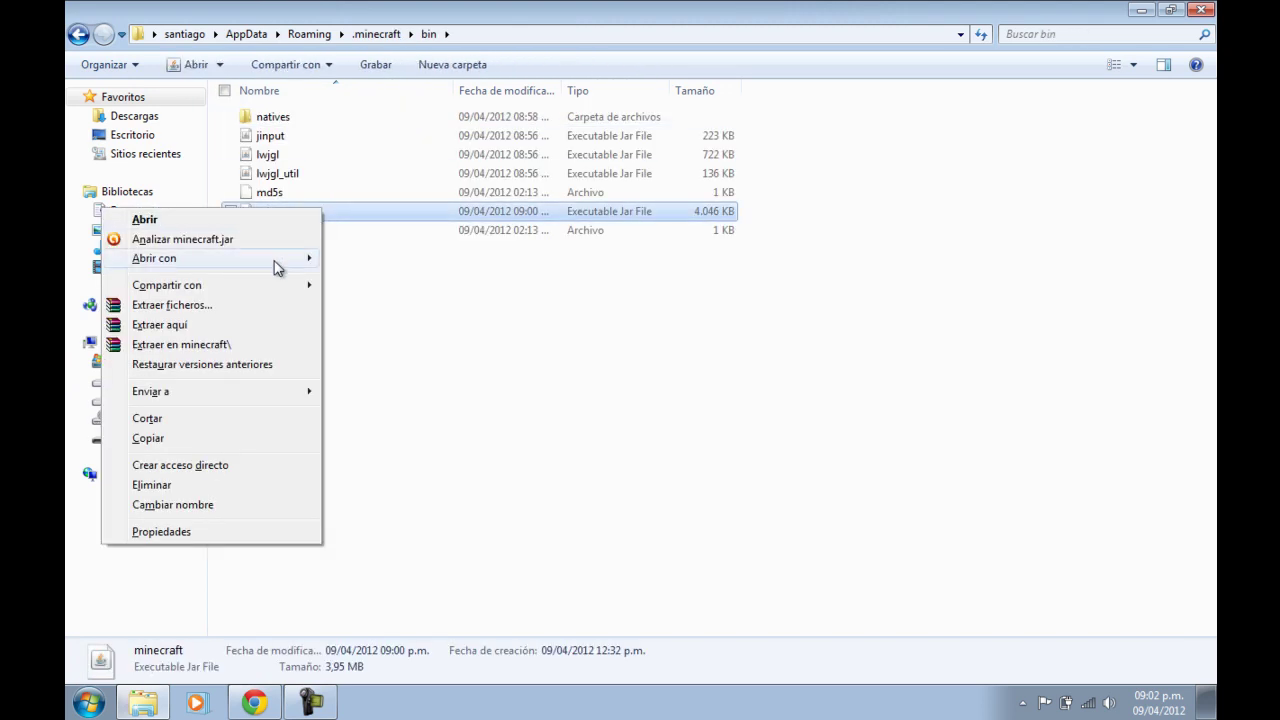
pyautogui.moveTo(277, 267)
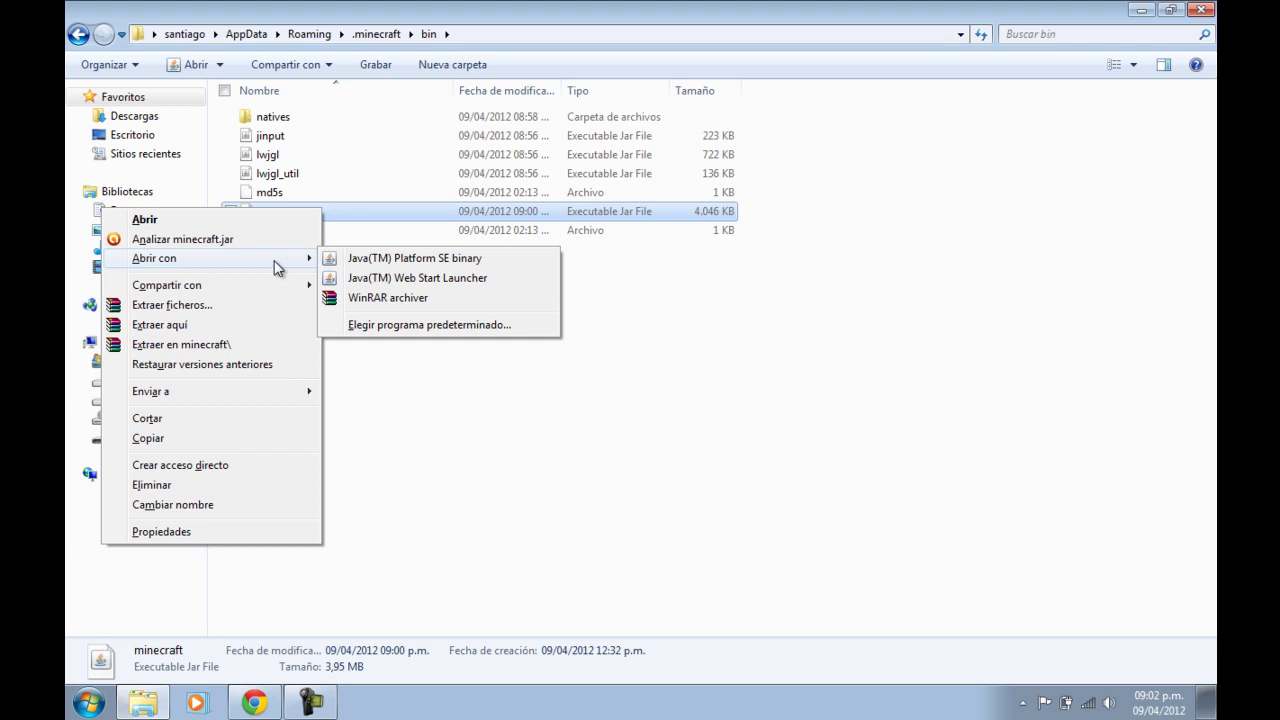
pyautogui.click(412, 297)
# - Delete the META-INF folder from minecraft.jar, then close the archive and the bin folder
pyautogui.click(334, 349)
pyautogui.scroll(-1, 334, 349)
pyautogui.click(294, 418)
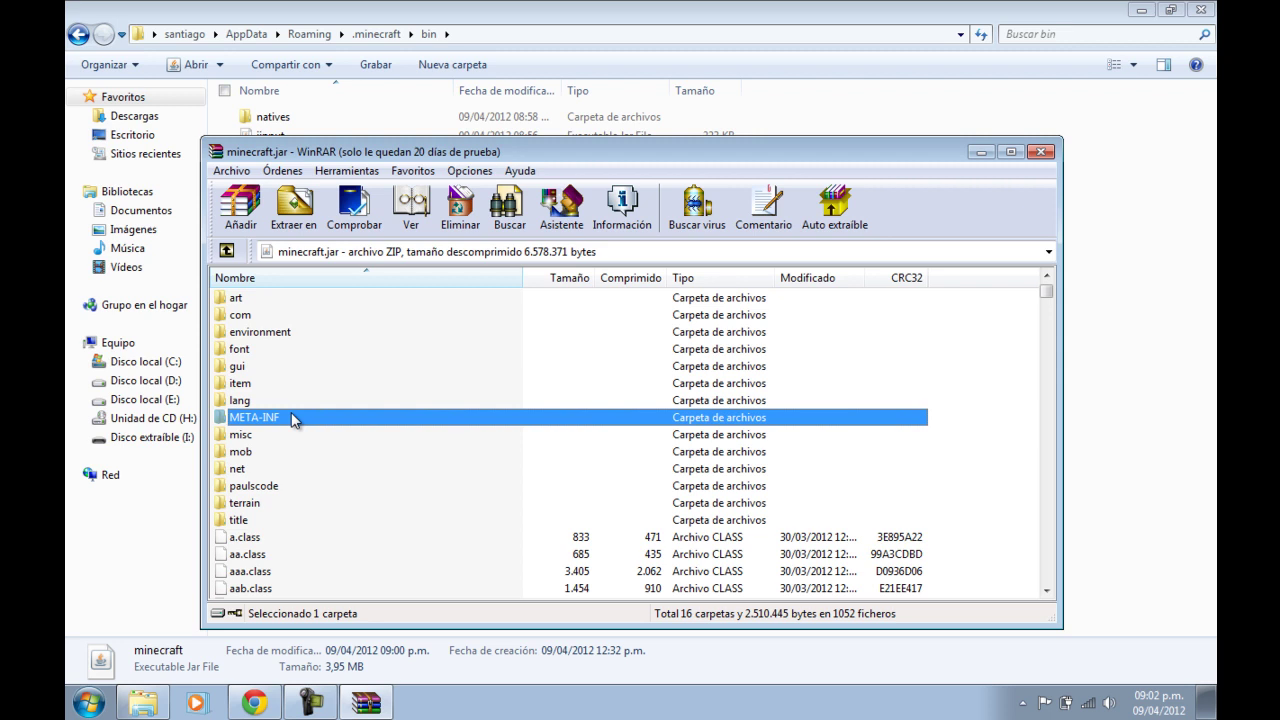
pyautogui.press('Delete')
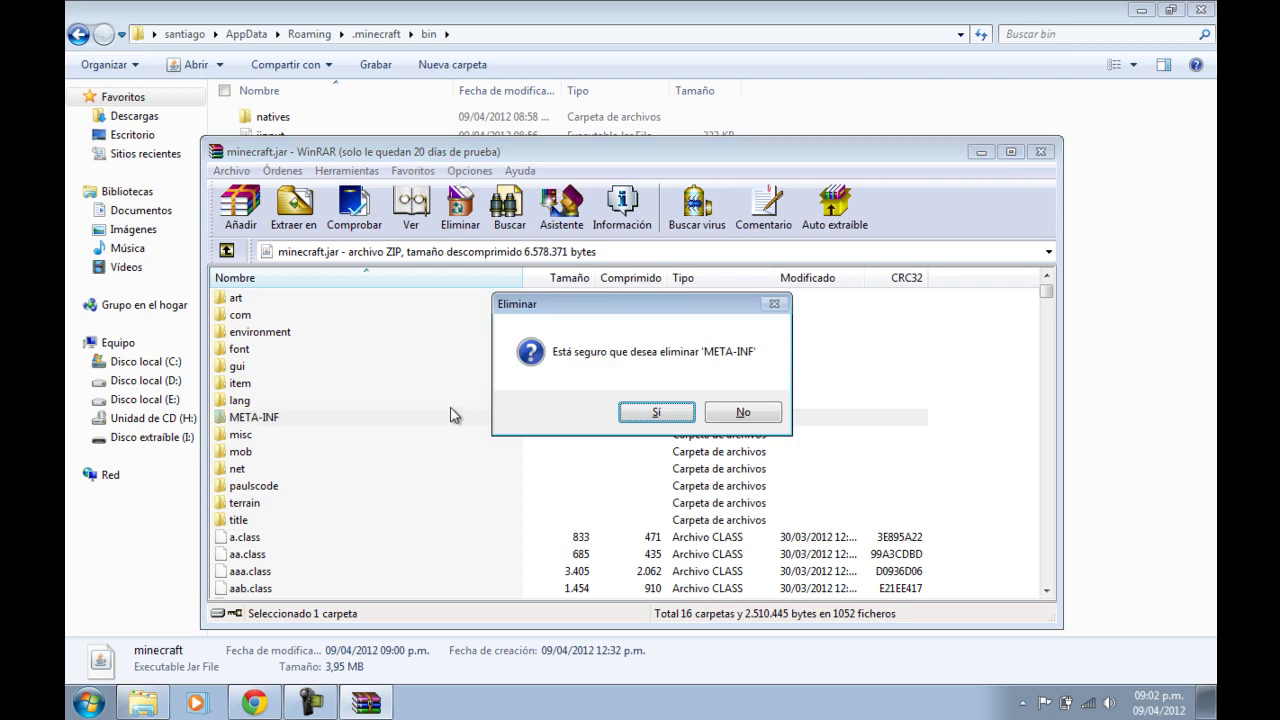
pyautogui.click(652, 413)
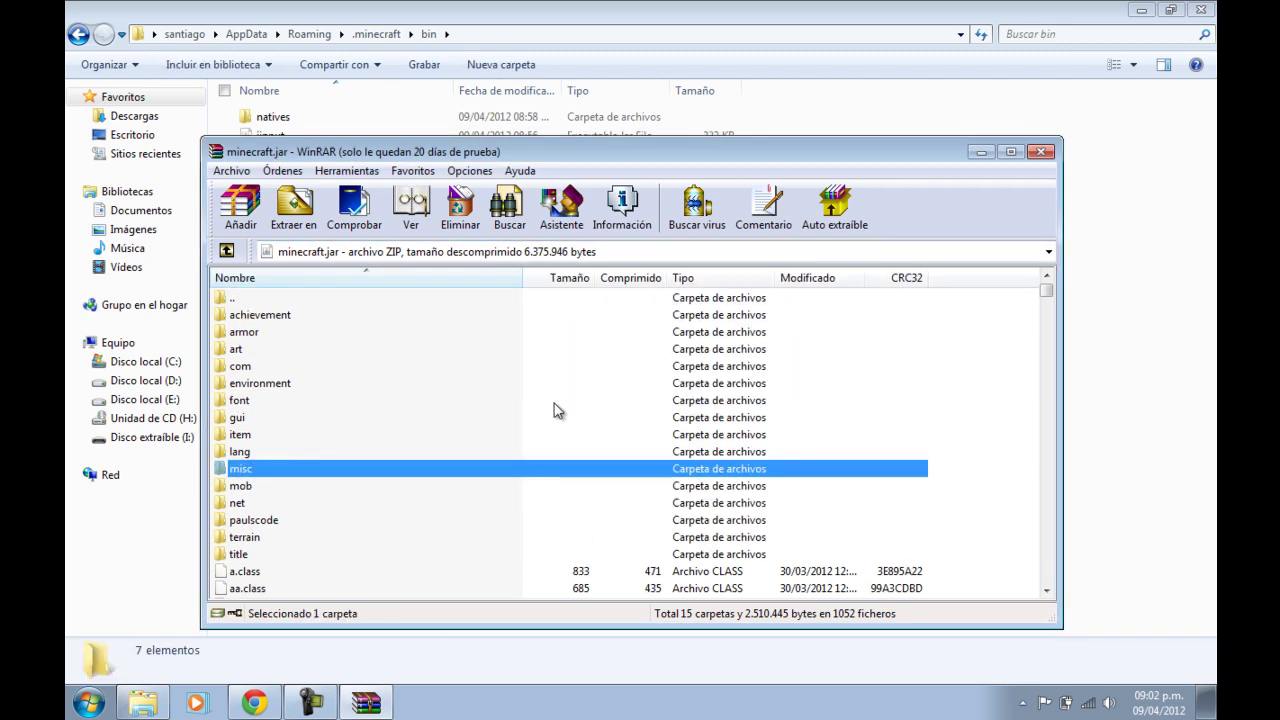
pyautogui.click(1041, 152)
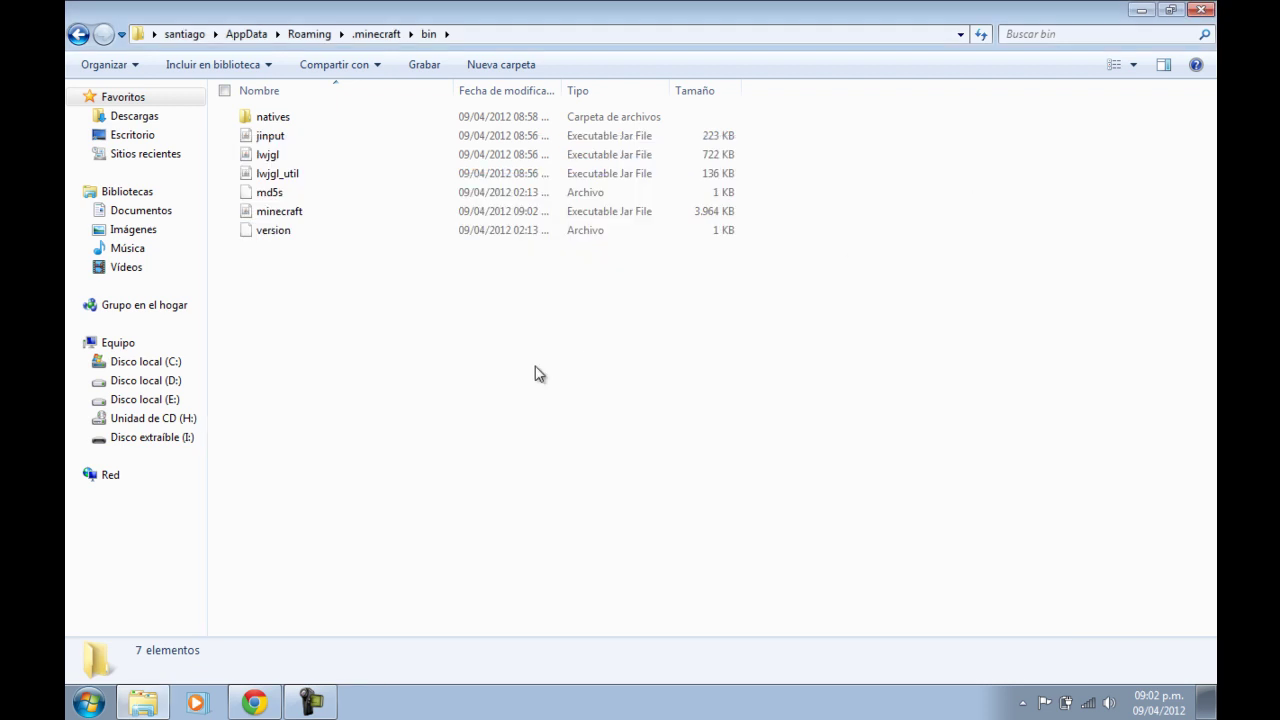
pyautogui.click(1205, 10)
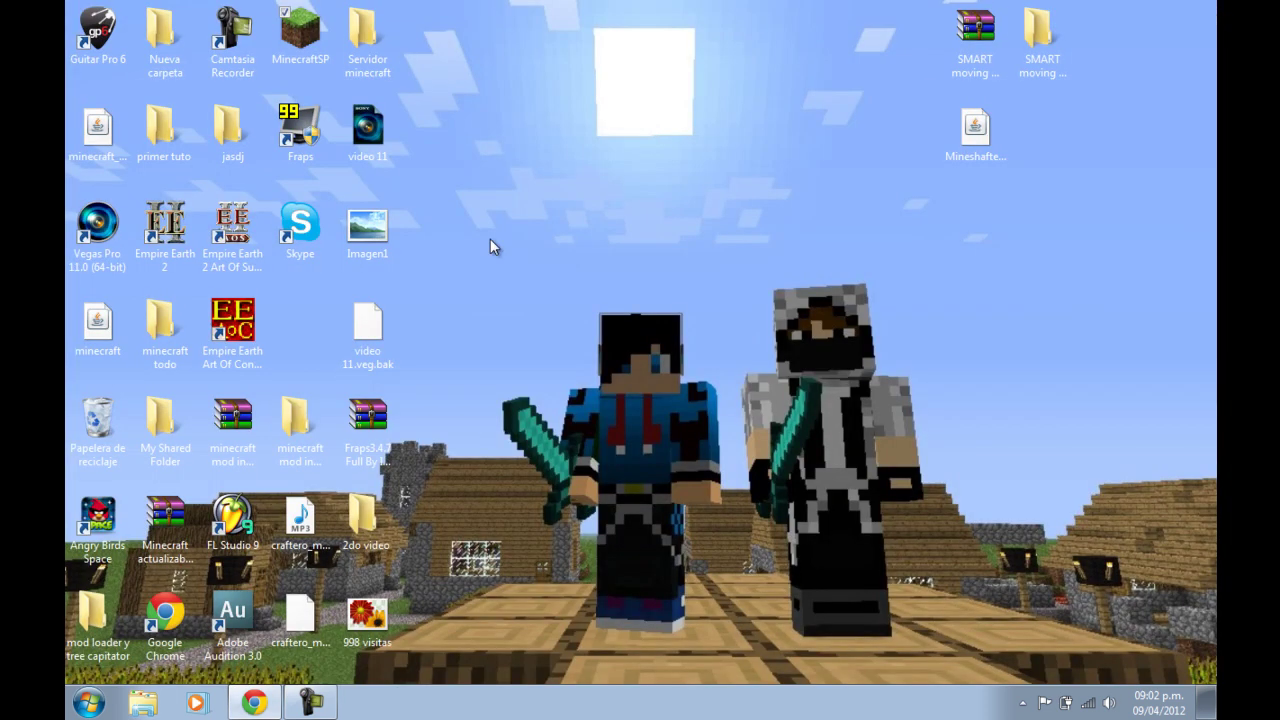
# - Start the Minecraft Launcher from the desktop and log in with the account password, trying again if the login is rejected
pyautogui.doubleClick(338, 60)
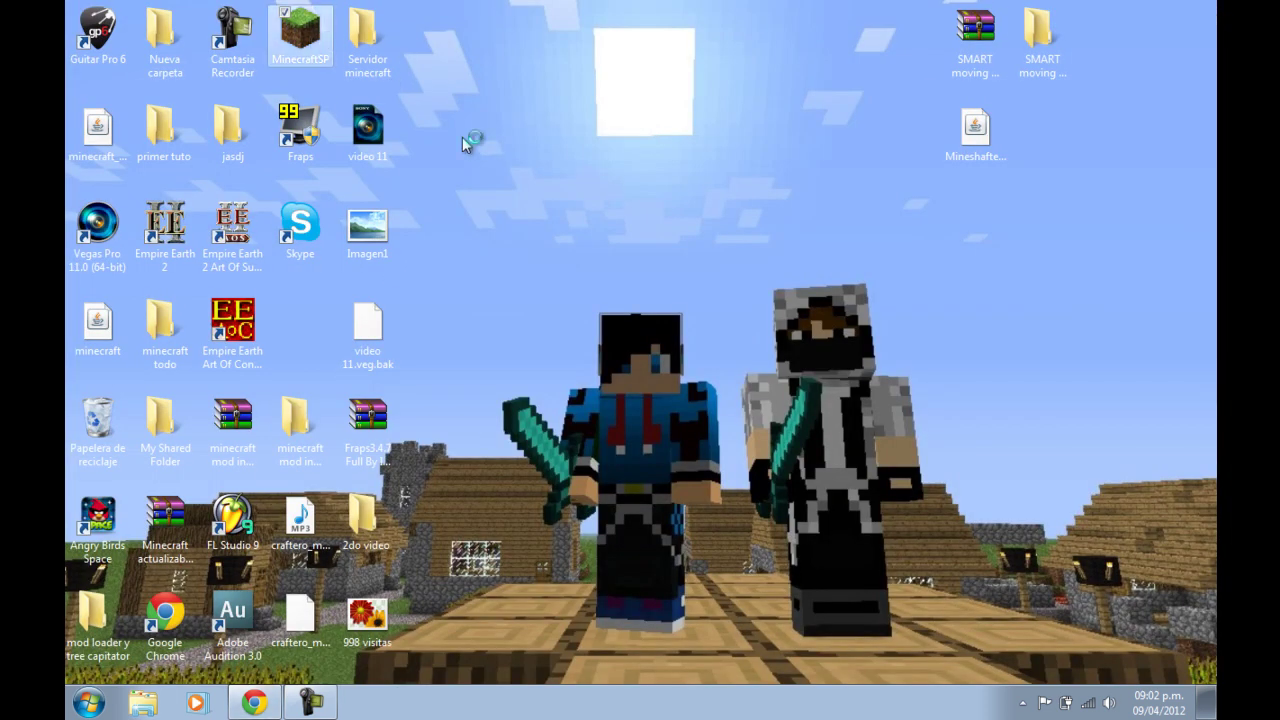
pyautogui.click(1009, 127)
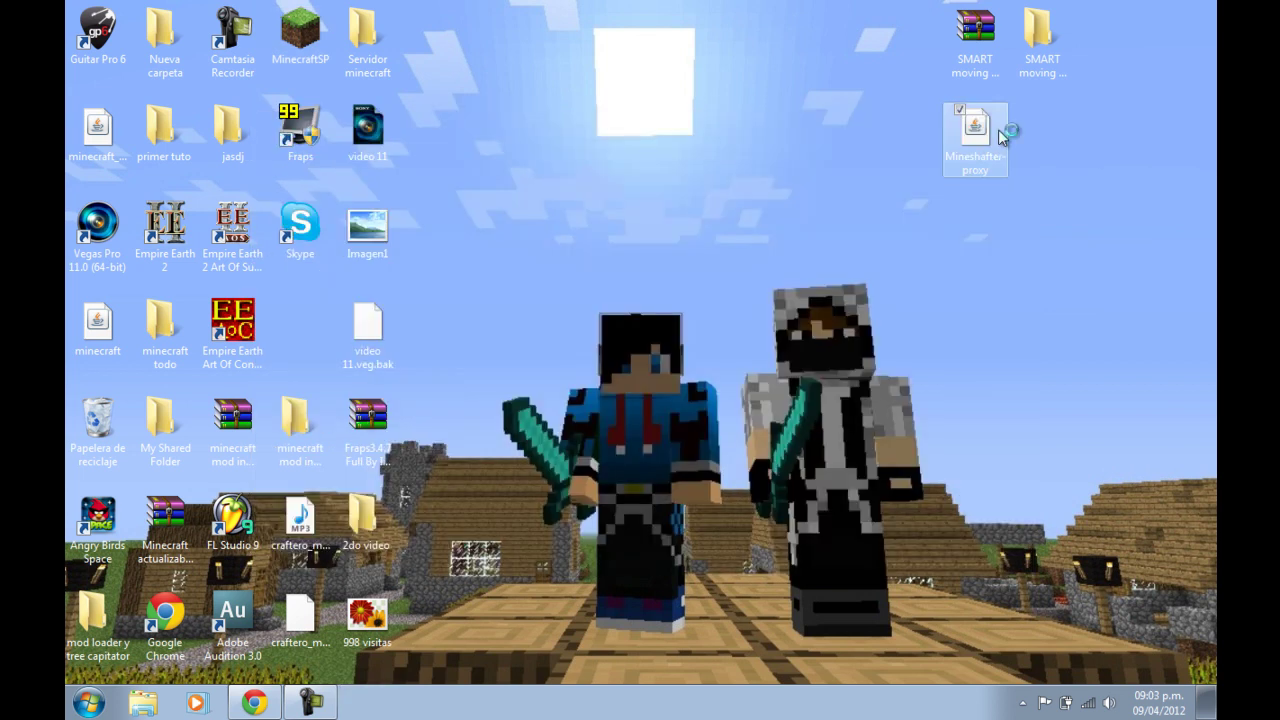
pyautogui.doubleClick(967, 180)
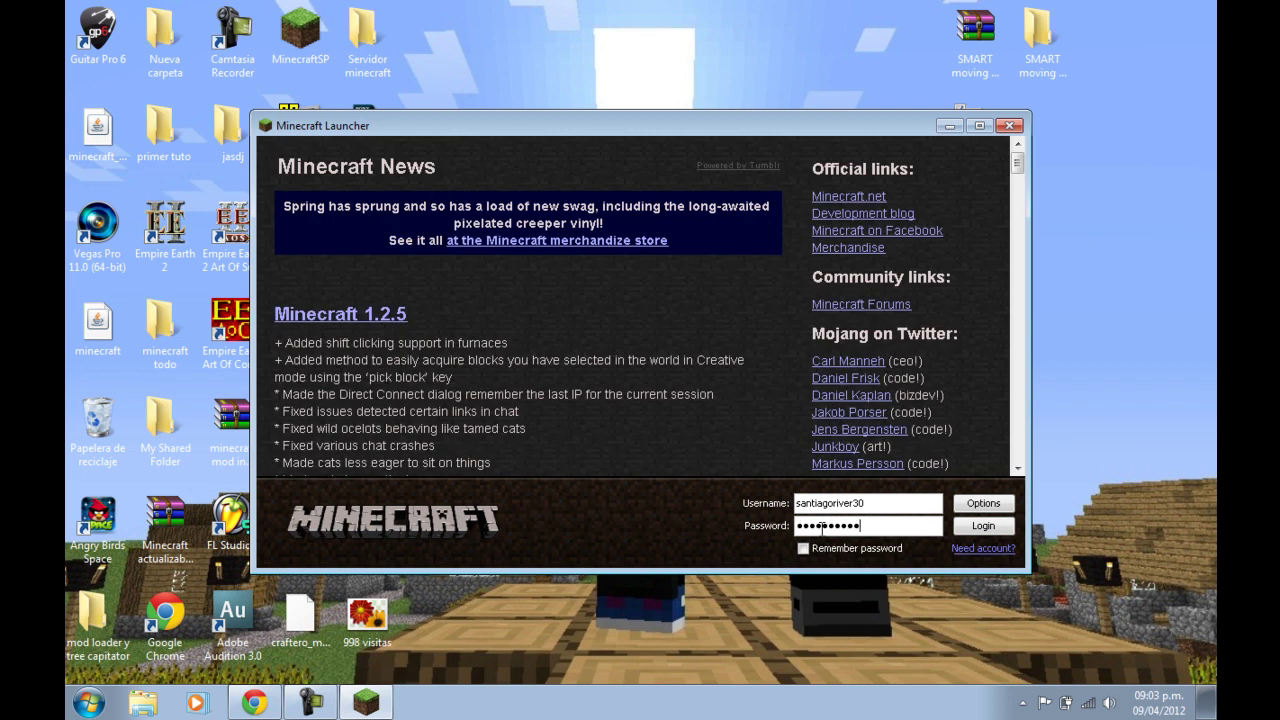
pyautogui.press('Return')
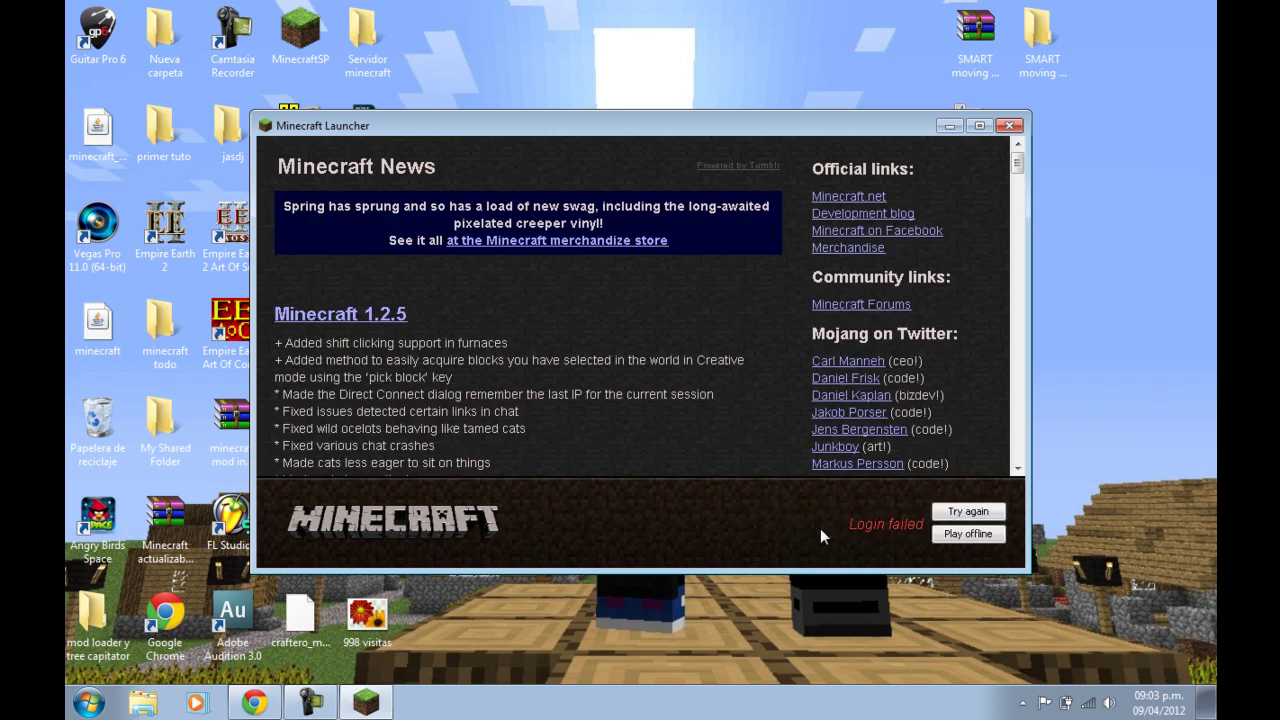
pyautogui.click(951, 512)
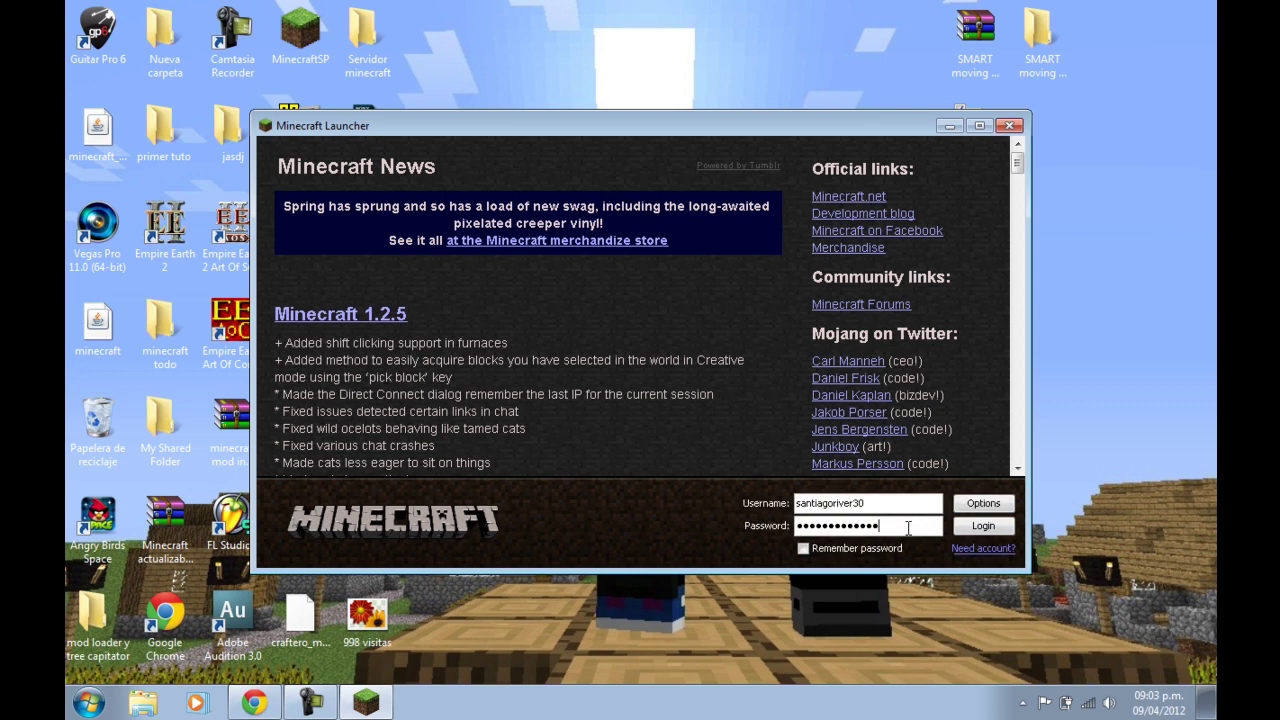
pyautogui.click(985, 526)
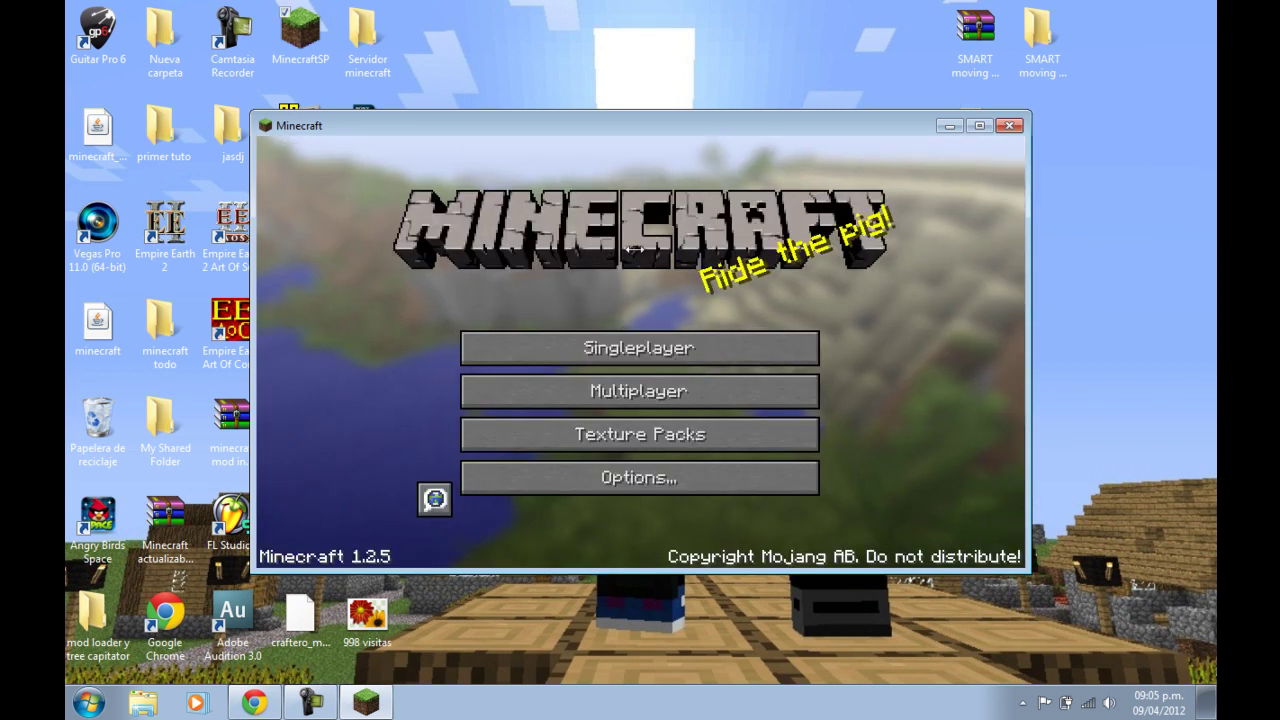
# - Open the singleplayer world Ingenio Craftero Team 1.2.5 in Creative Mode
pyautogui.click(724, 346)
pyautogui.click(590, 232)
pyautogui.click(617, 291)
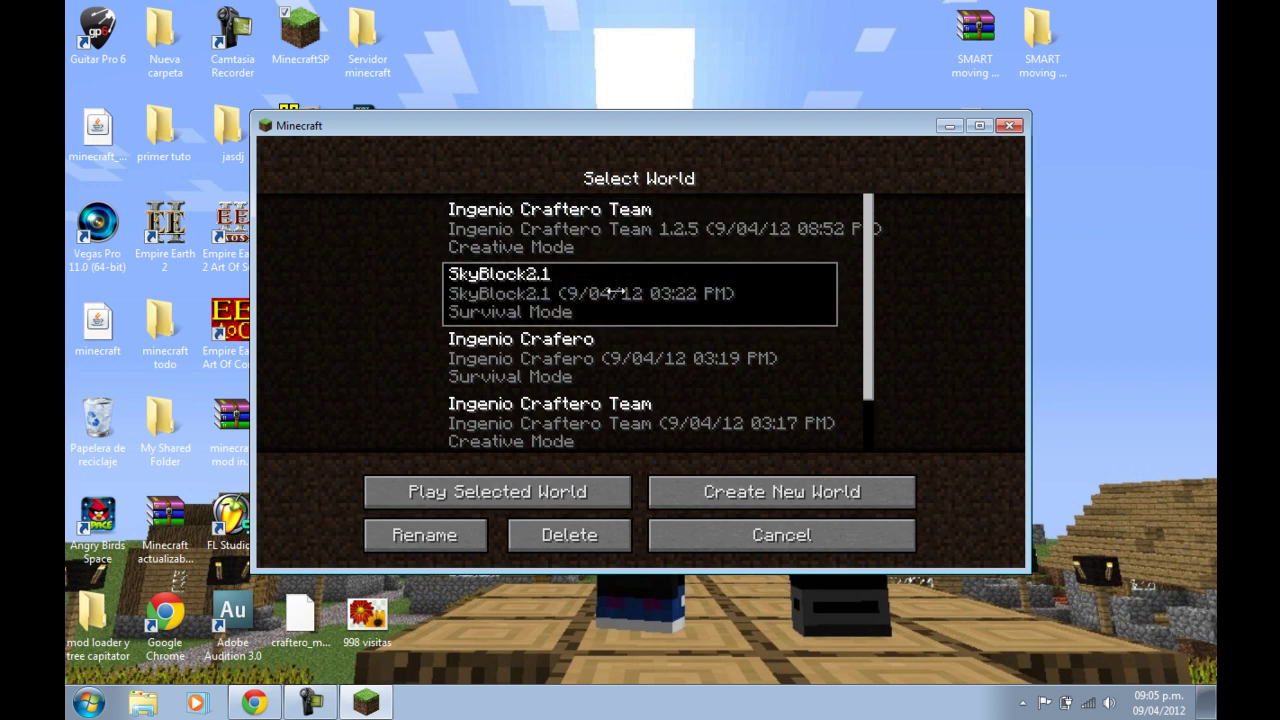
pyautogui.scroll(-4, 620, 274)
pyautogui.scroll(2, 655, 357)
pyautogui.click(668, 255)
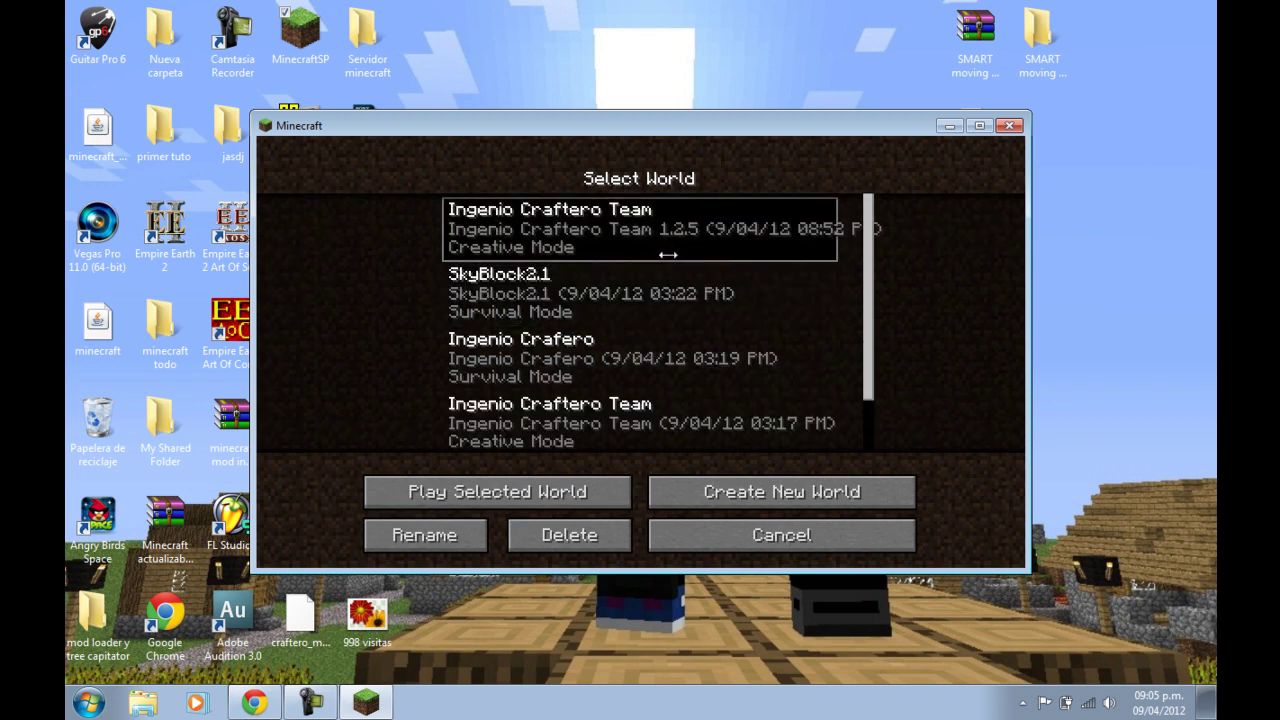
pyautogui.doubleClick(667, 246)
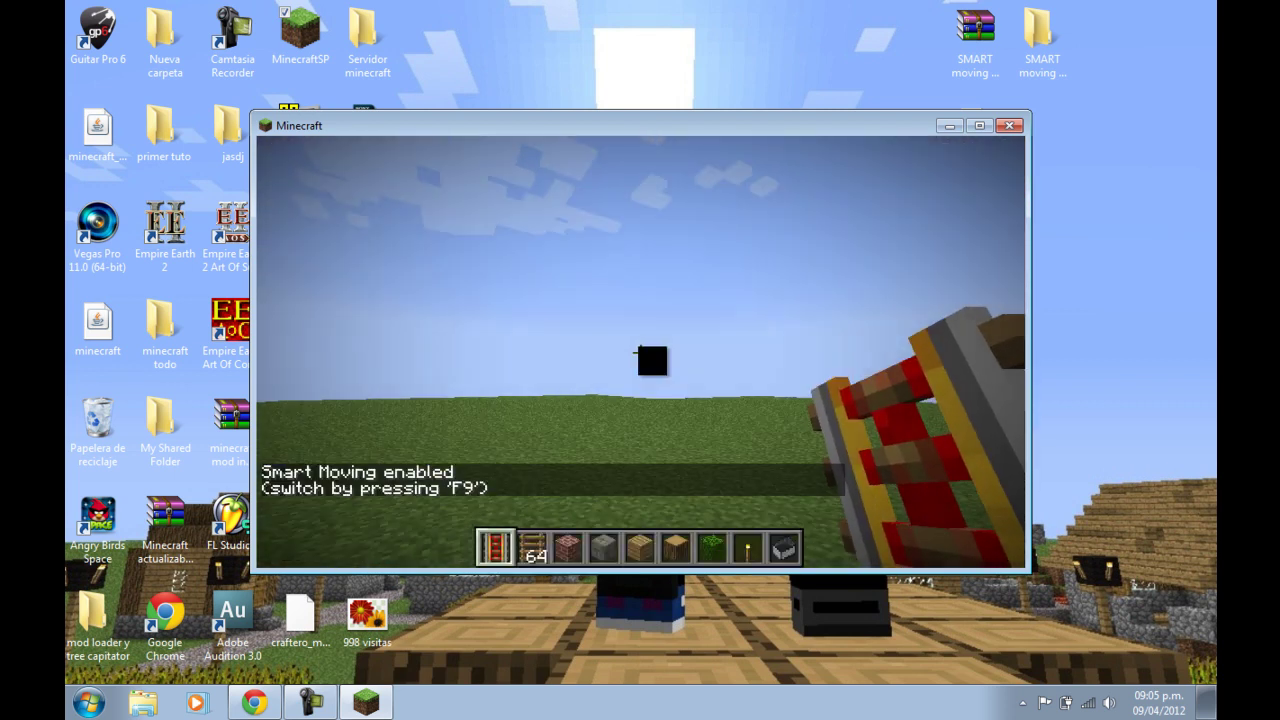
# - Pause the game, maximize its window and resume playing
pyautogui.press('Escape')
pyautogui.click(981, 125)
pyautogui.click(690, 225)
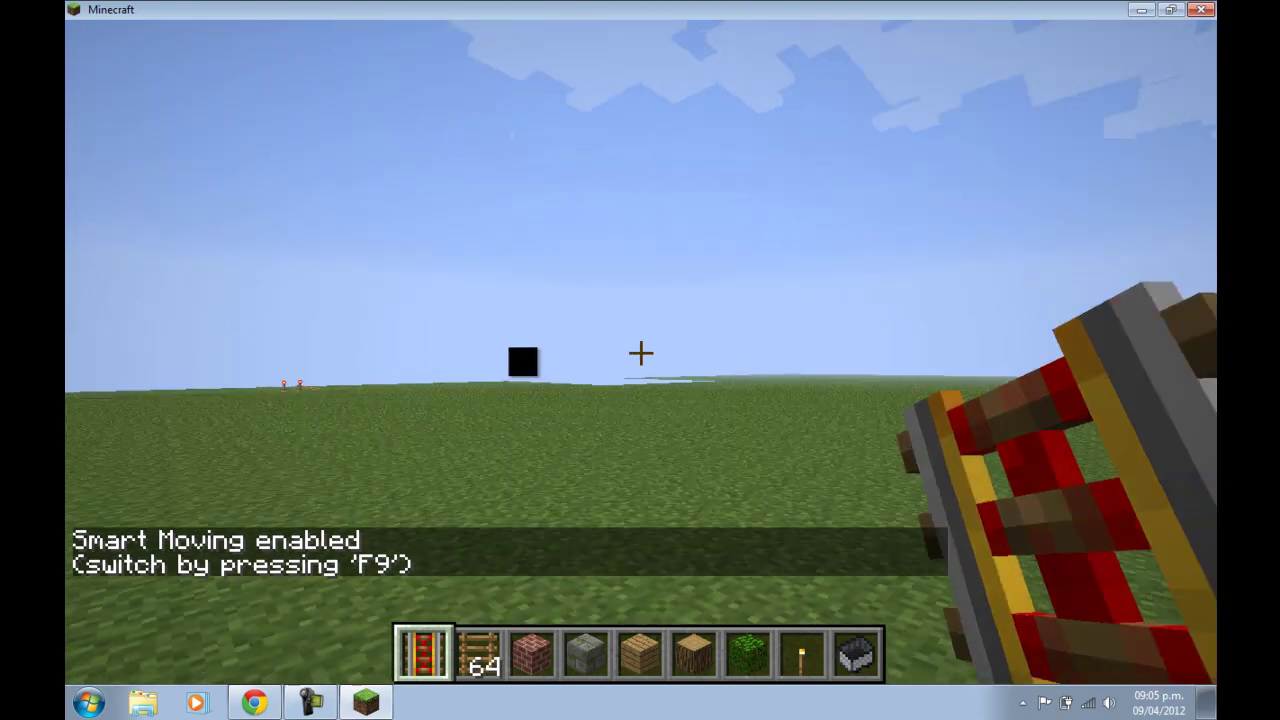
# - Select the mossy stone block in the hotbar and walk across the grass towards the white frames
pyautogui.scroll(-2, 640, 360)
pyautogui.press('w')
pyautogui.scroll(-1, 640, 360)
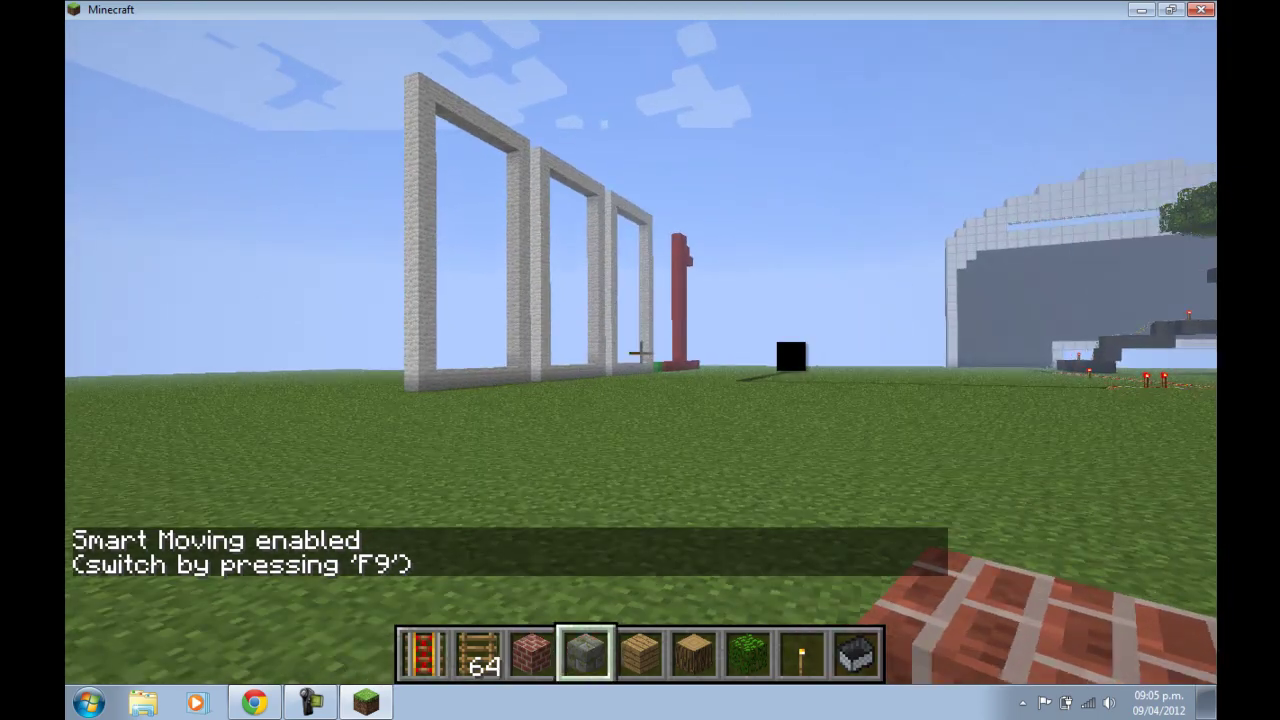
pyautogui.press('w')
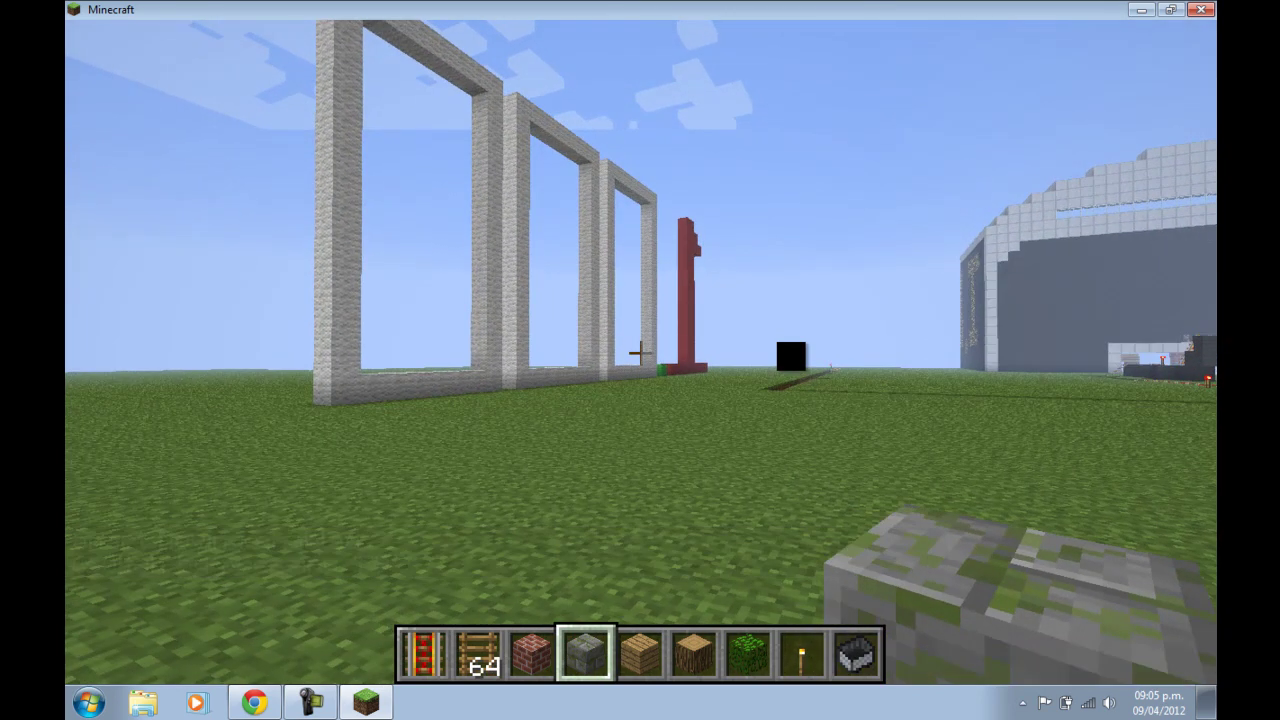
pyautogui.press('w')
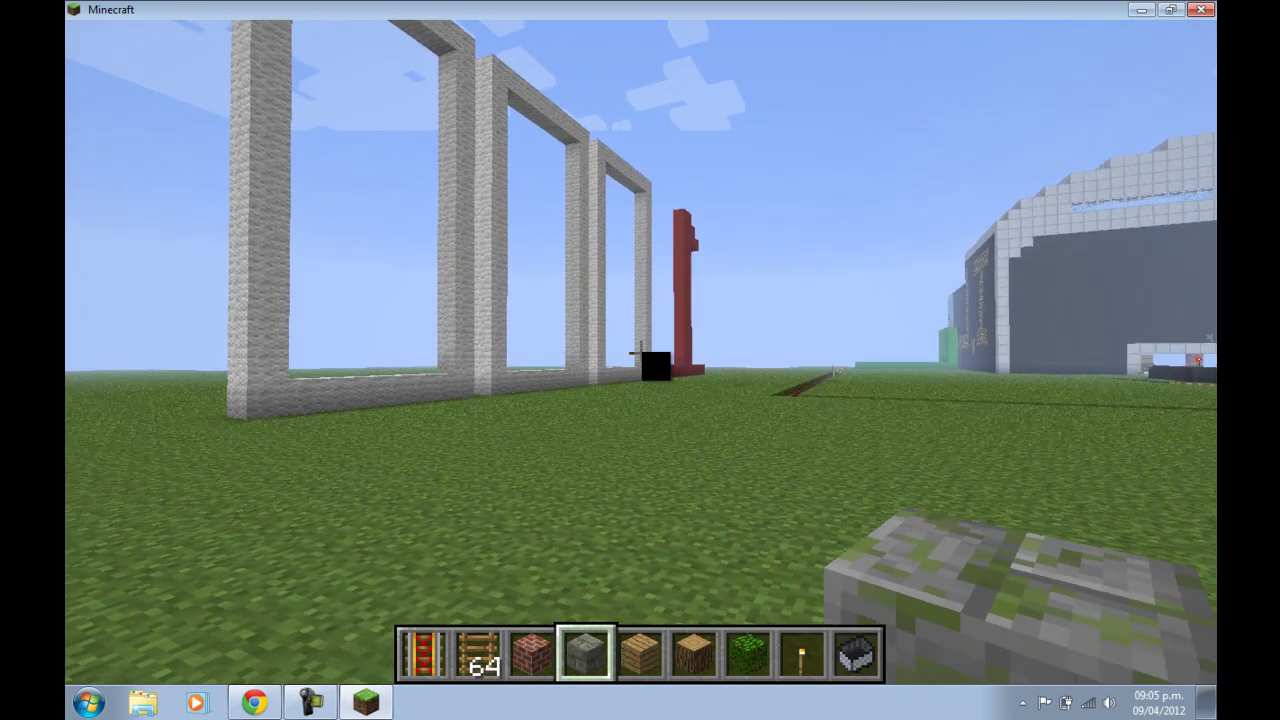
# - Switch to the third-person view and walk the character past the white frames towards the red tower
pyautogui.press('F5')
pyautogui.press('w')
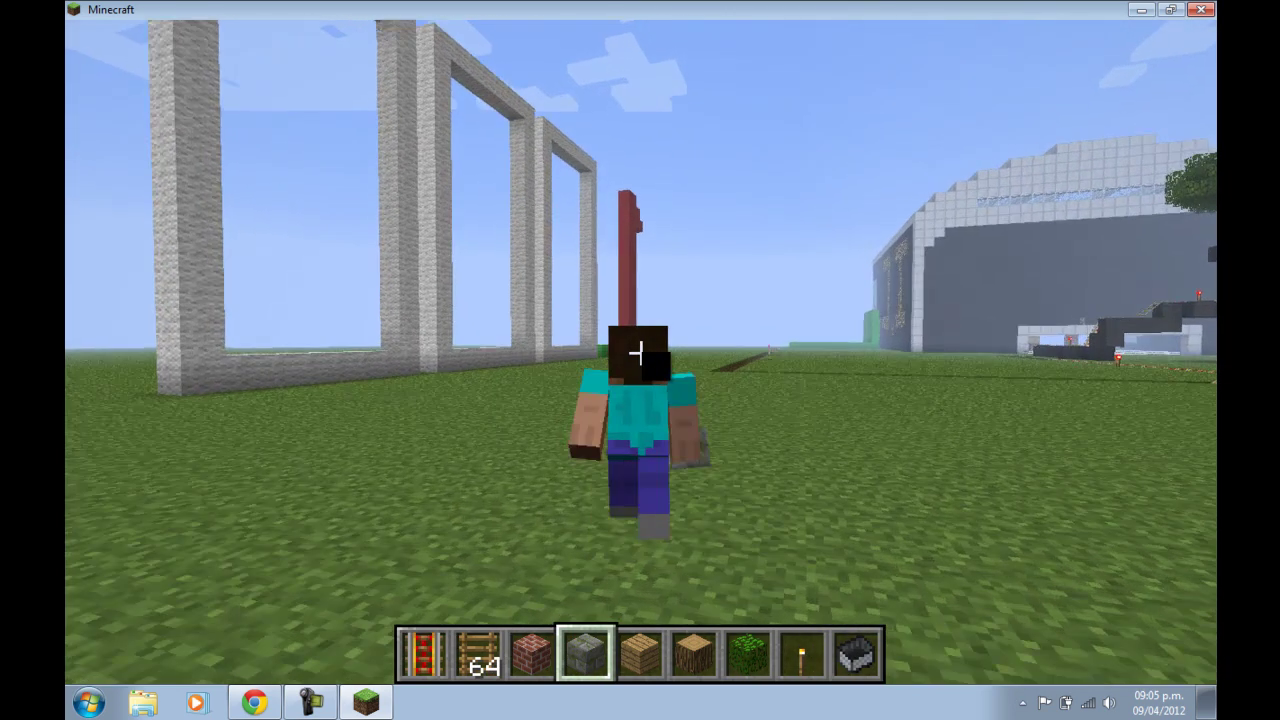
pyautogui.press('w')
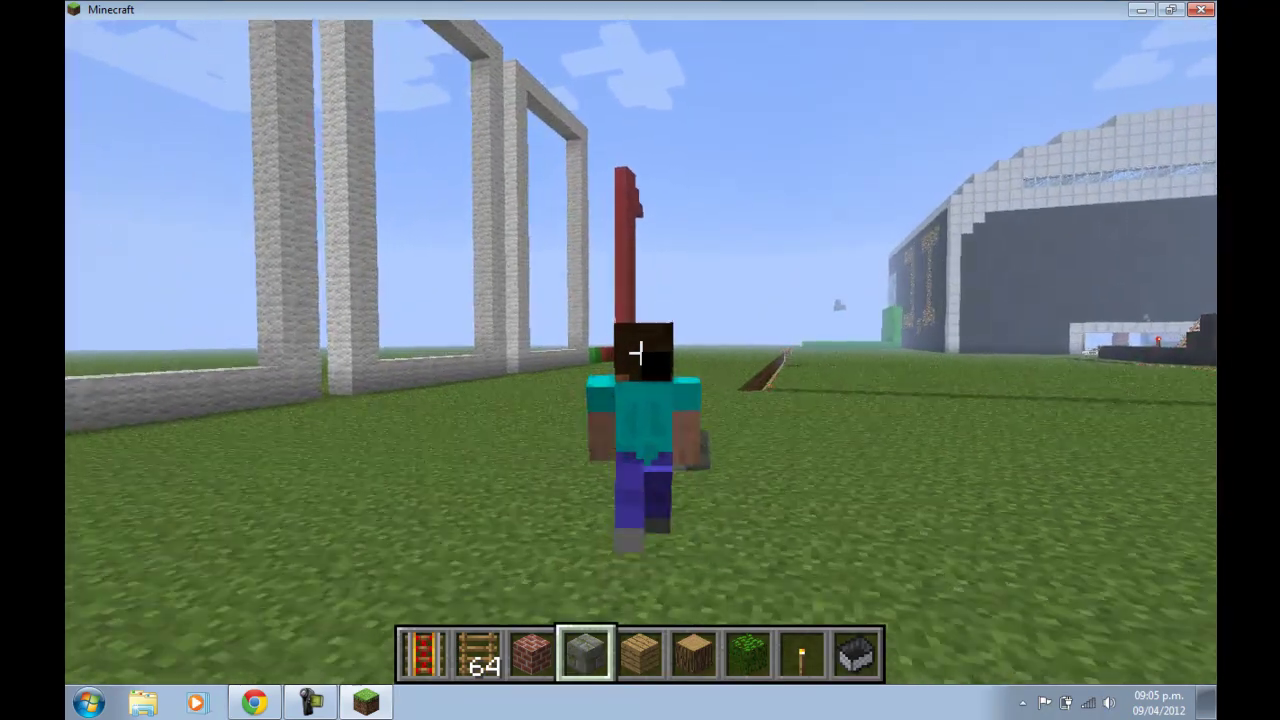
pyautogui.press('w')
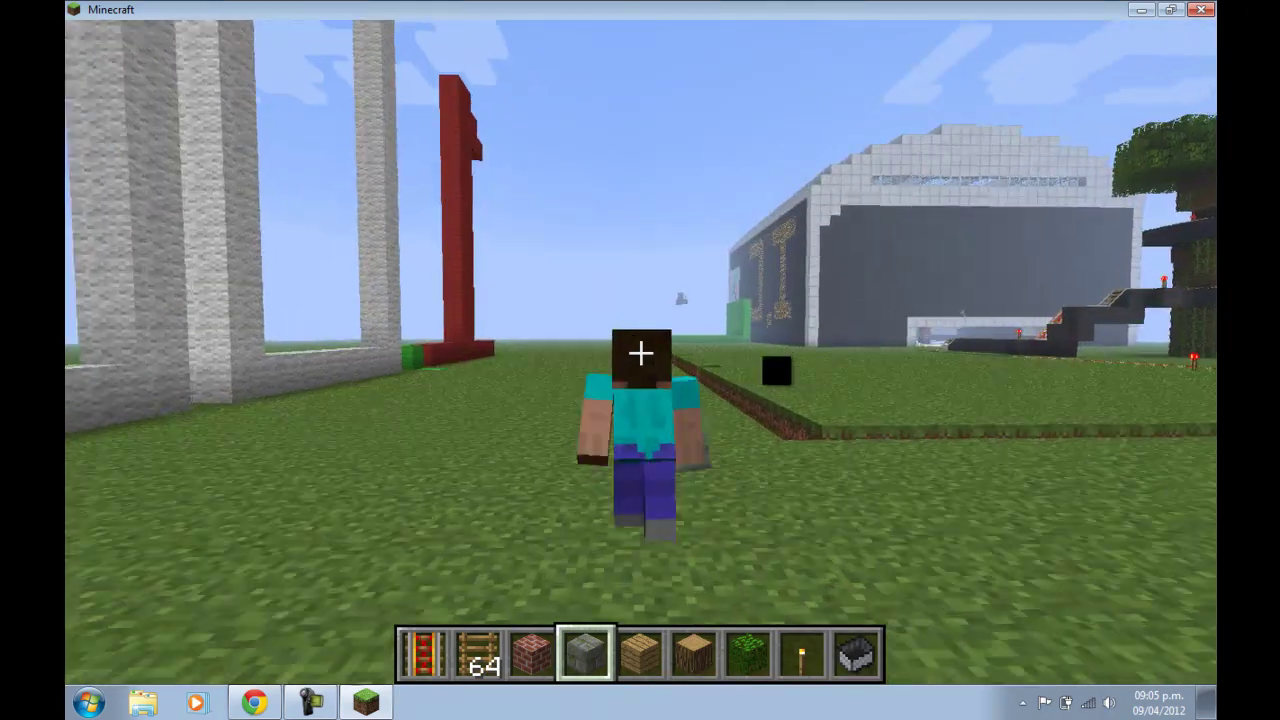
pyautogui.press('w')
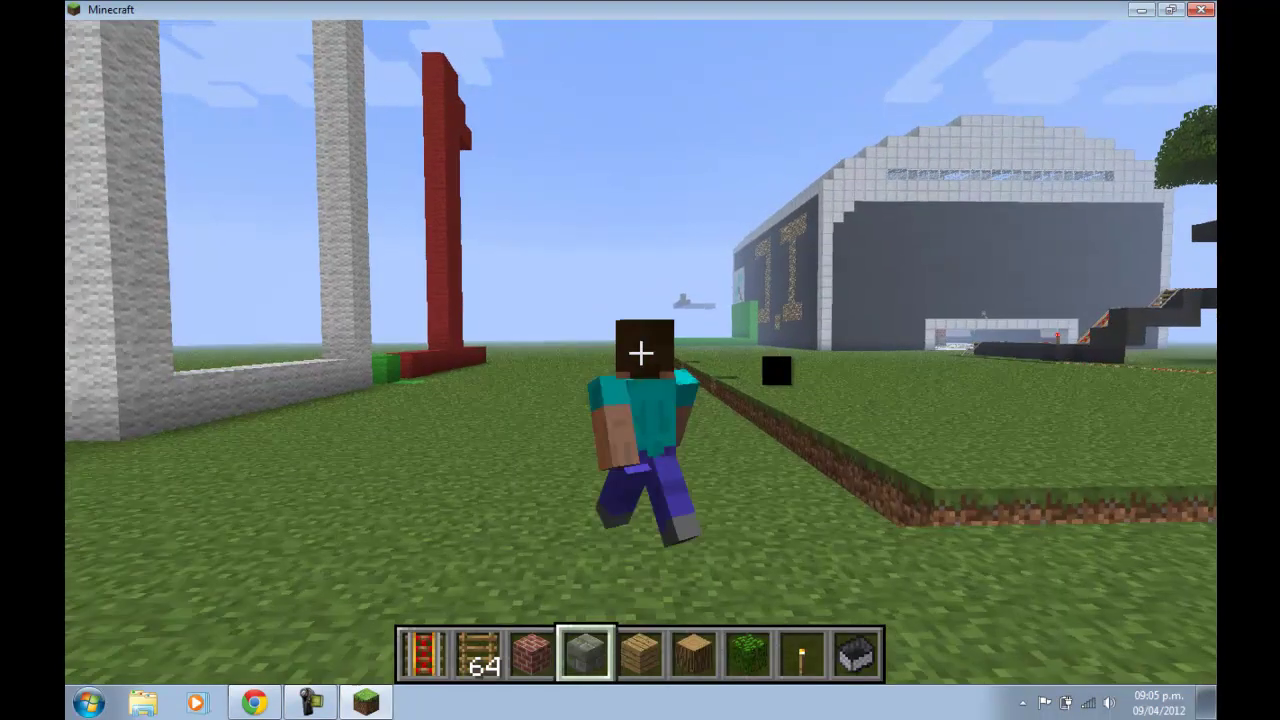
# - Make the character lie down and crawl forward over the grass beside the trench
pyautogui.press('w')
pyautogui.press('shift')
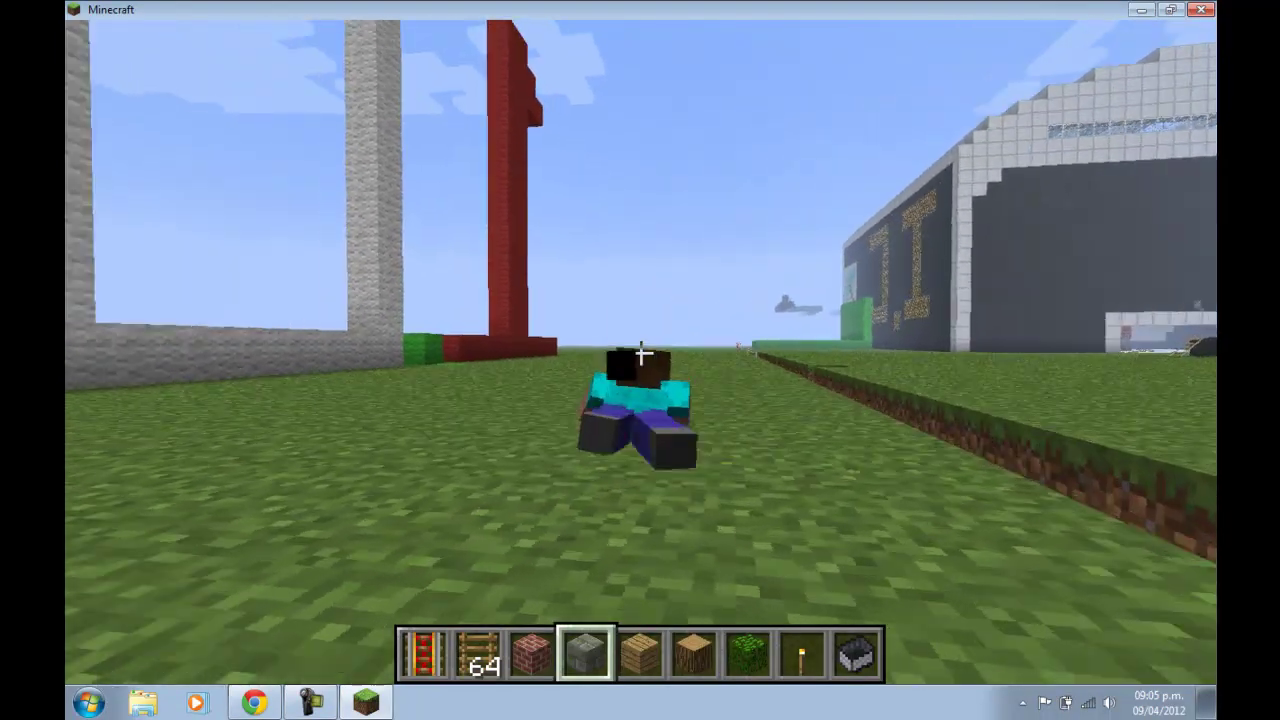
pyautogui.press('w')
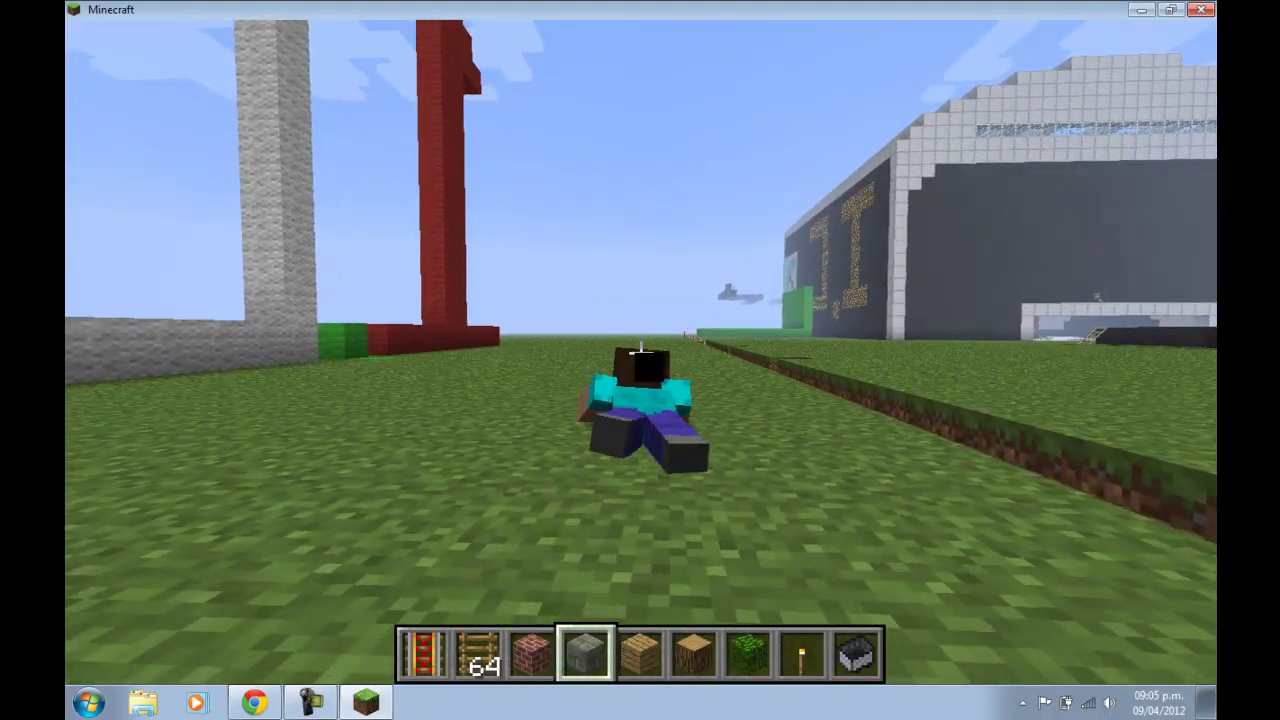
pyautogui.press('w')
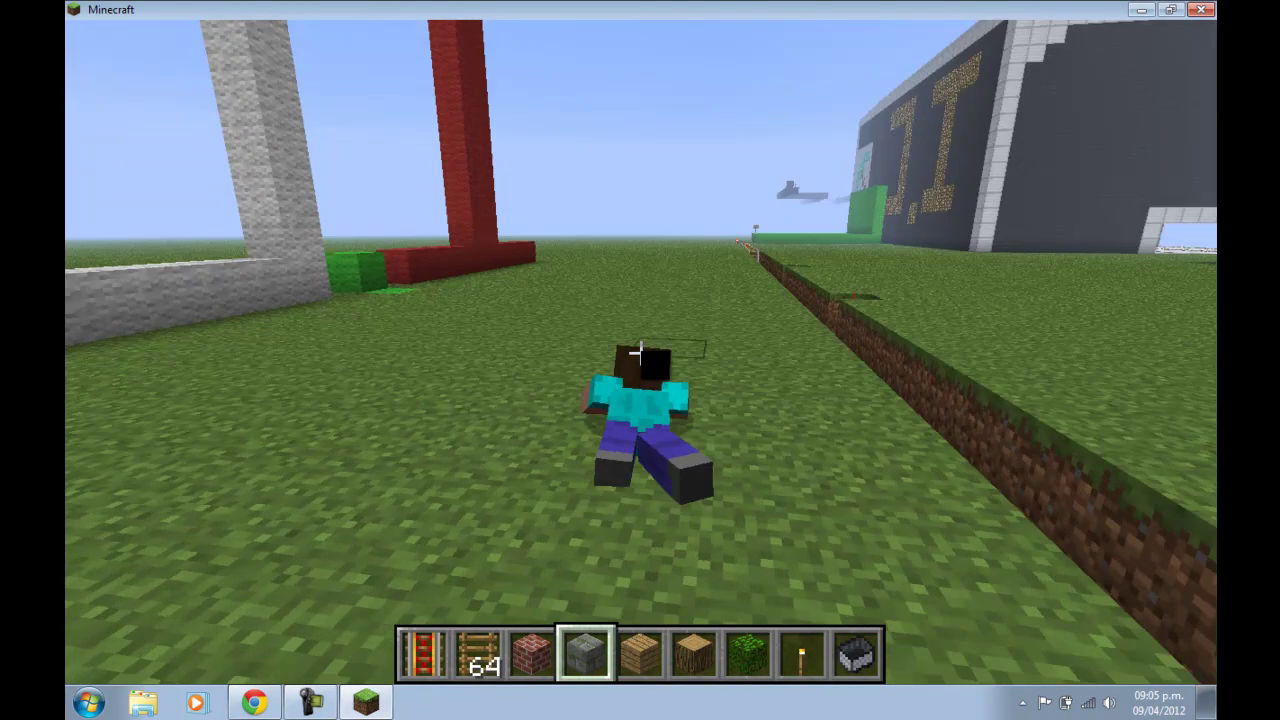
# - Pause and resume the game, then walk the character upright past the red tower
pyautogui.press('Escape')
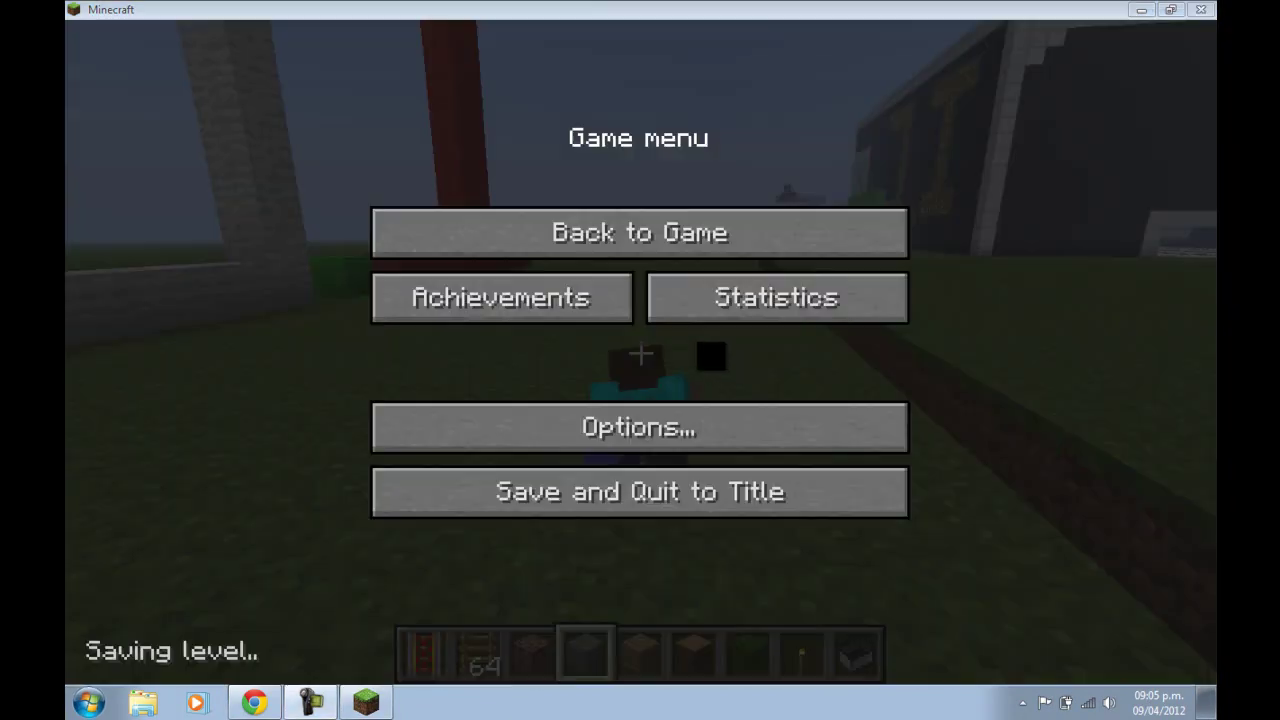
pyautogui.click(680, 232)
pyautogui.press('w')
pyautogui.press('w')
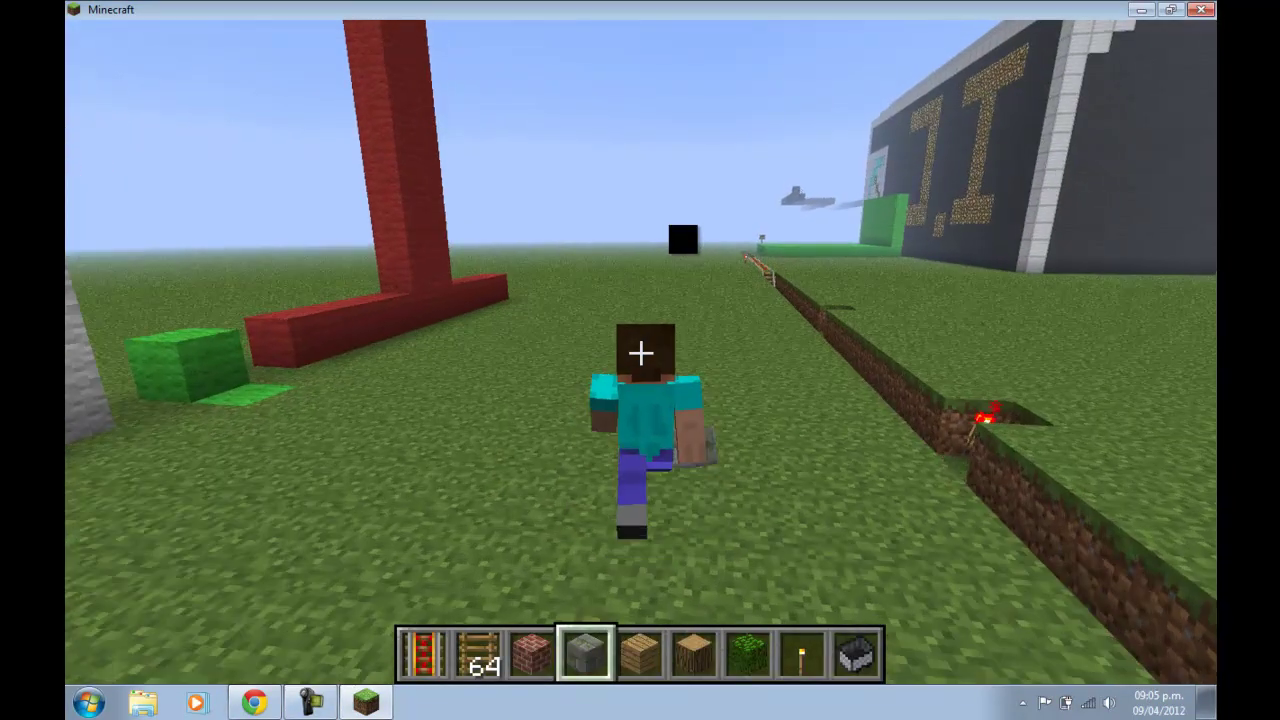
pyautogui.press('w')
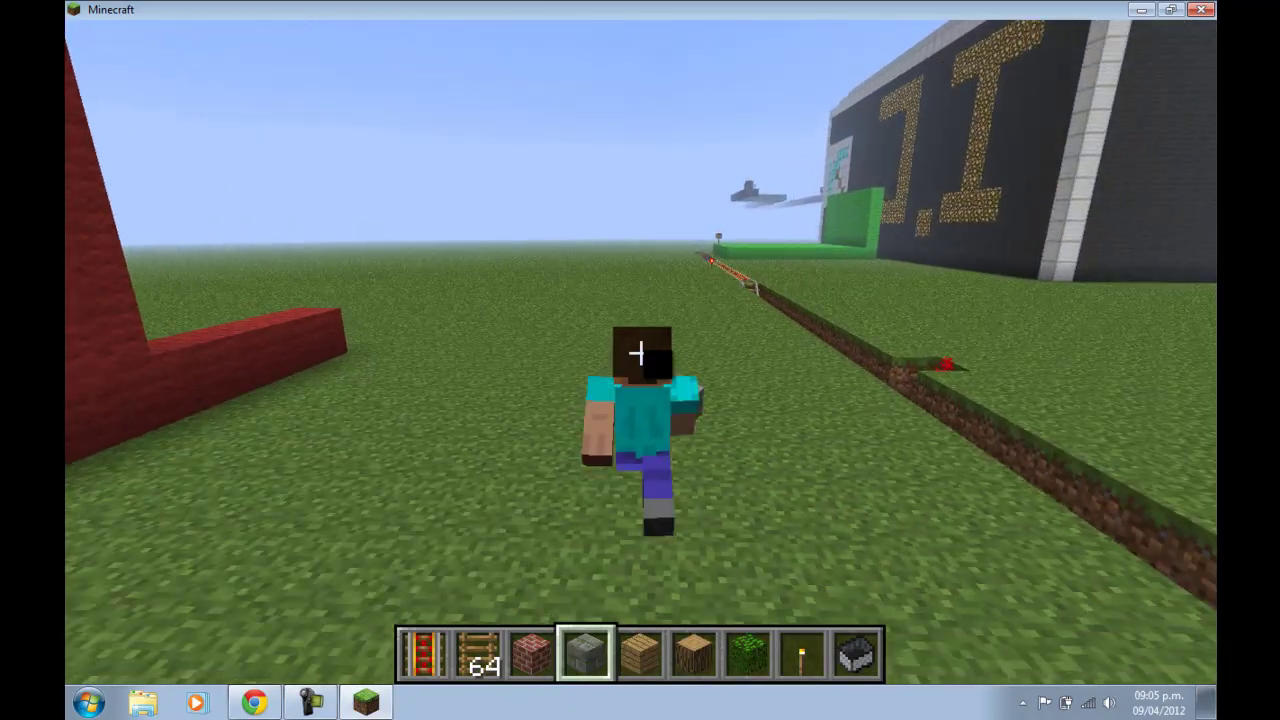
# - Take off and fly the character past the large dark building and over the elevated rail tracks
pyautogui.press('w')
pyautogui.press('space')
pyautogui.press('w')
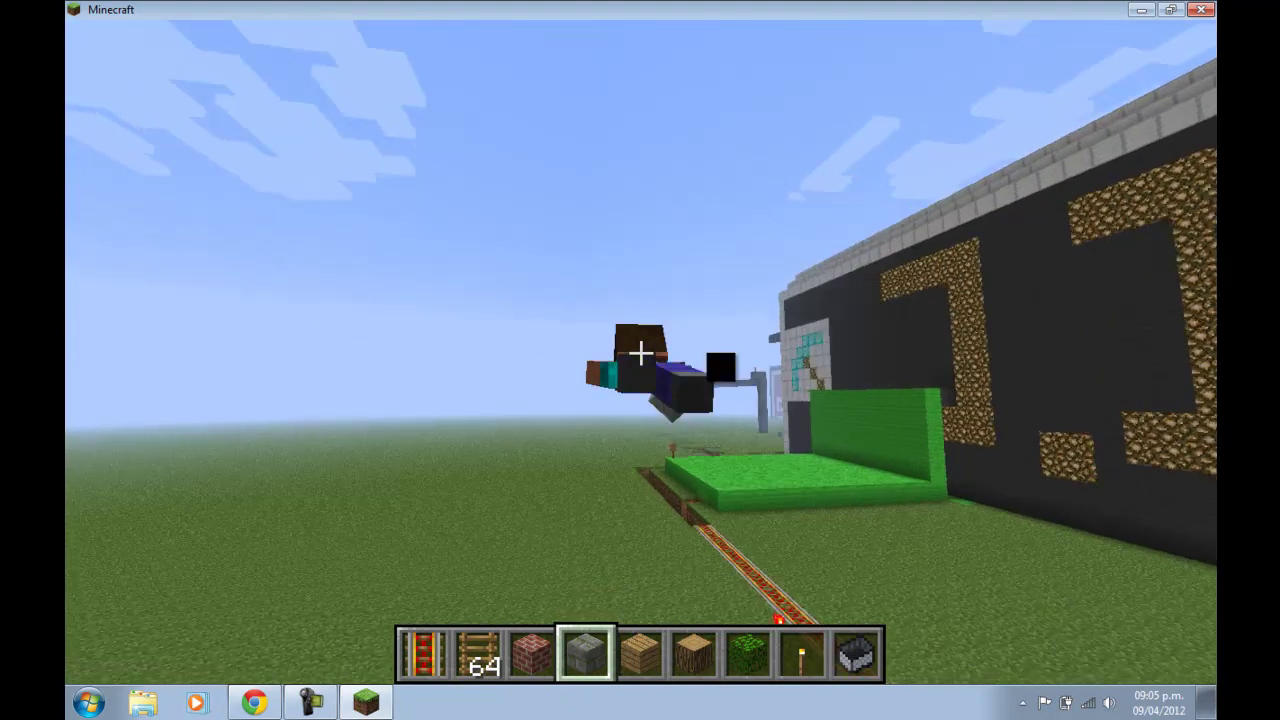
pyautogui.press('w')
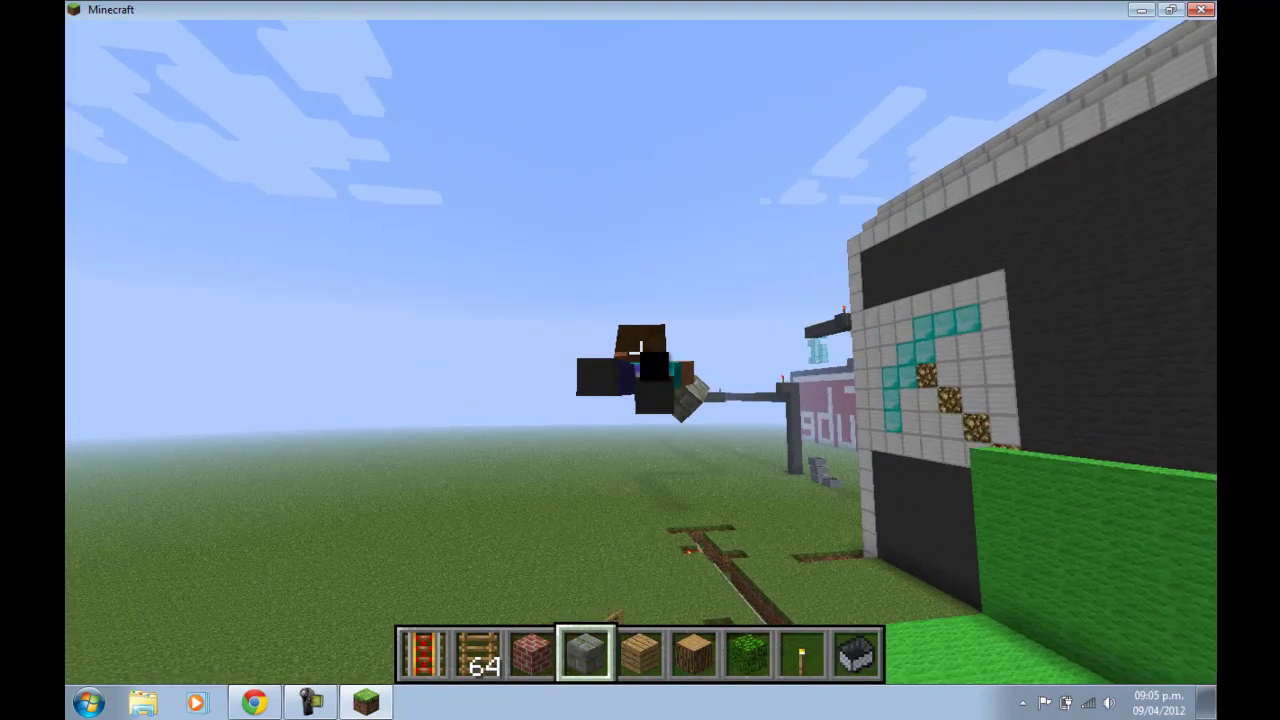
pyautogui.press('w')
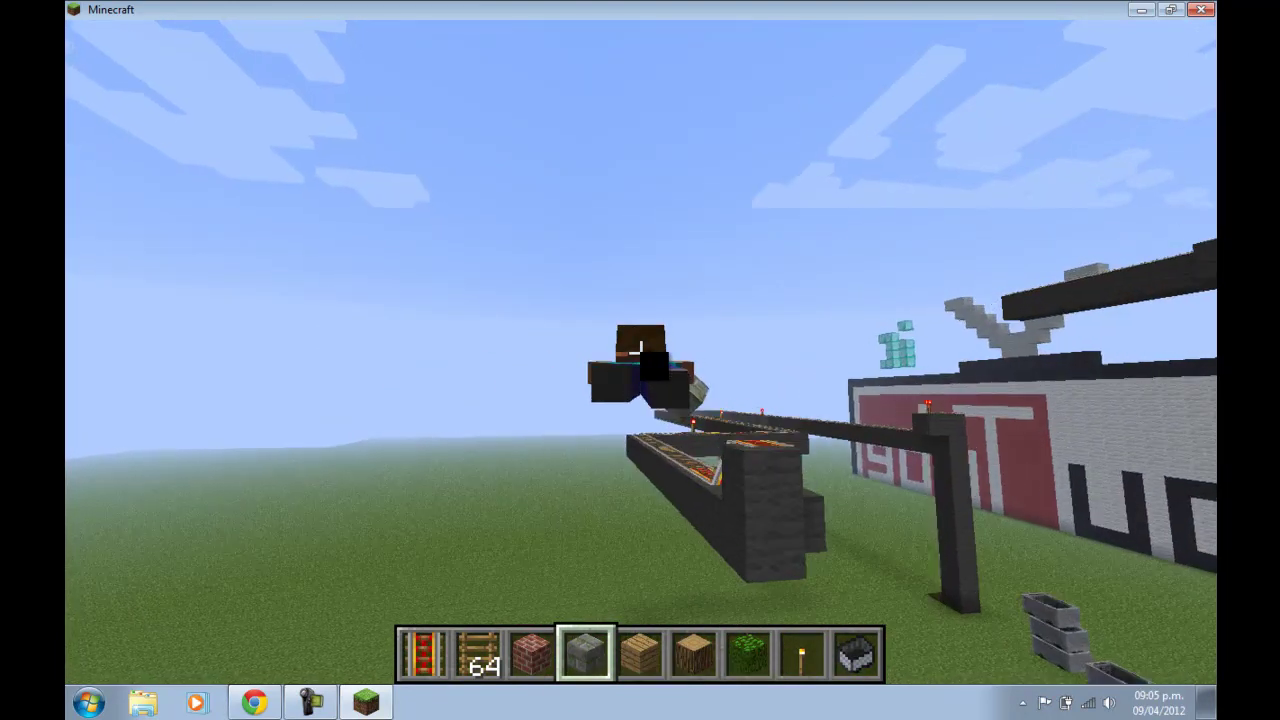
pyautogui.press('w')
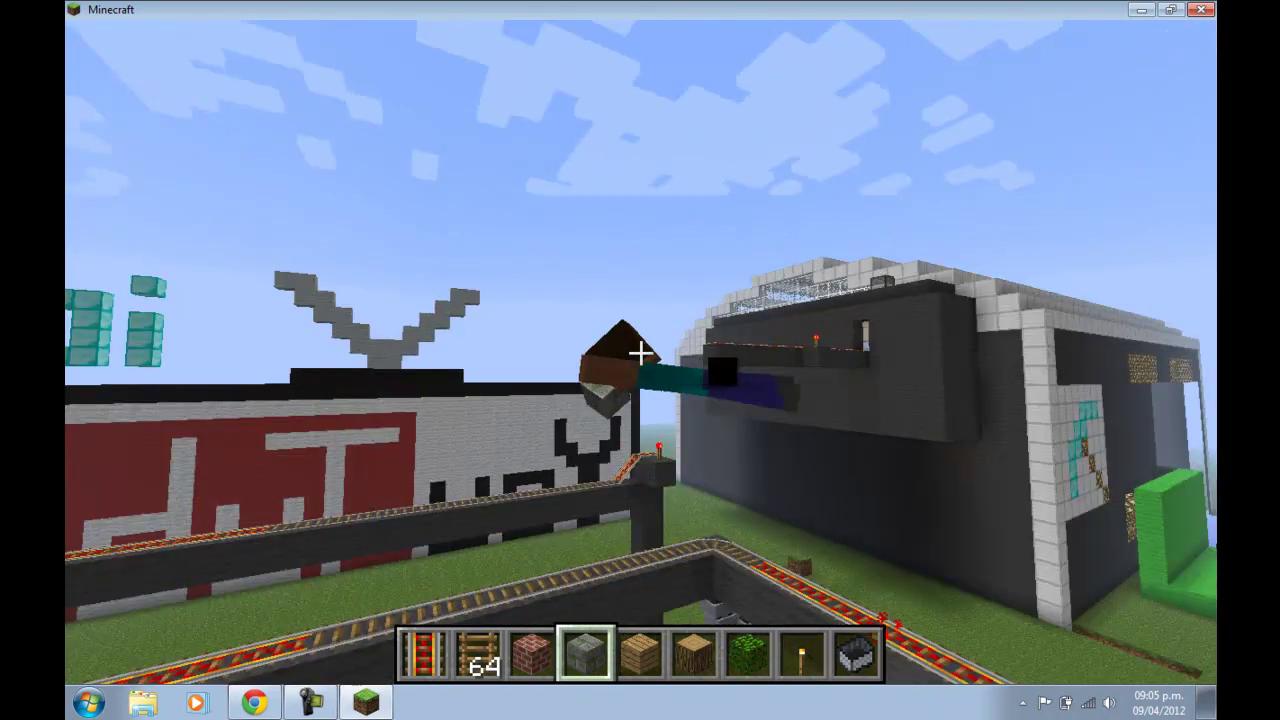